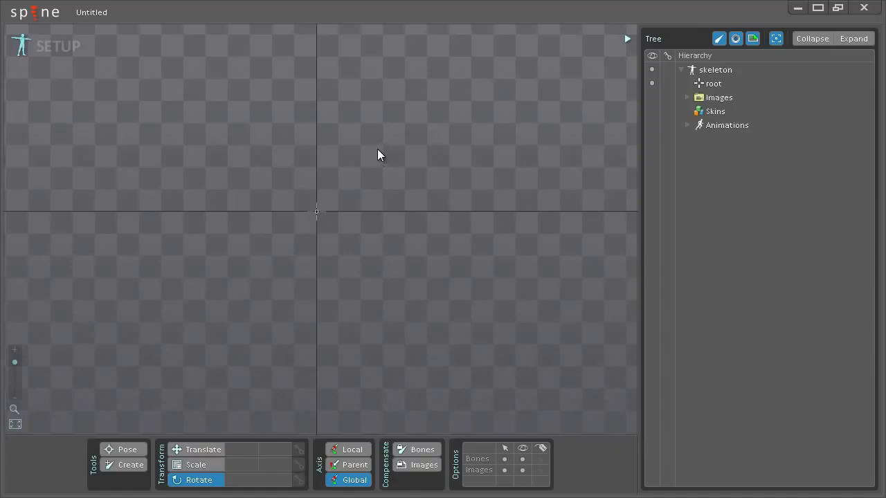
- Open spineboy.project from the spineboy examples folder and fit the skeleton in the viewport
click(35, 20)
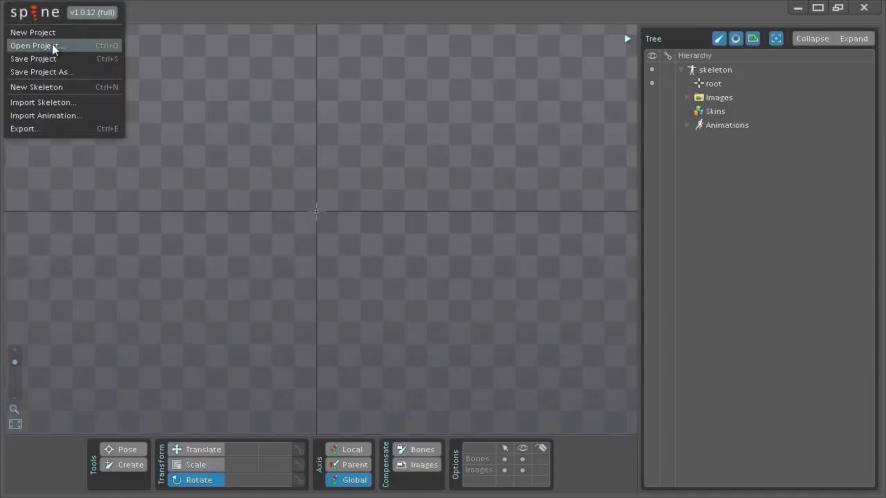
click(52, 43)
click(173, 114)
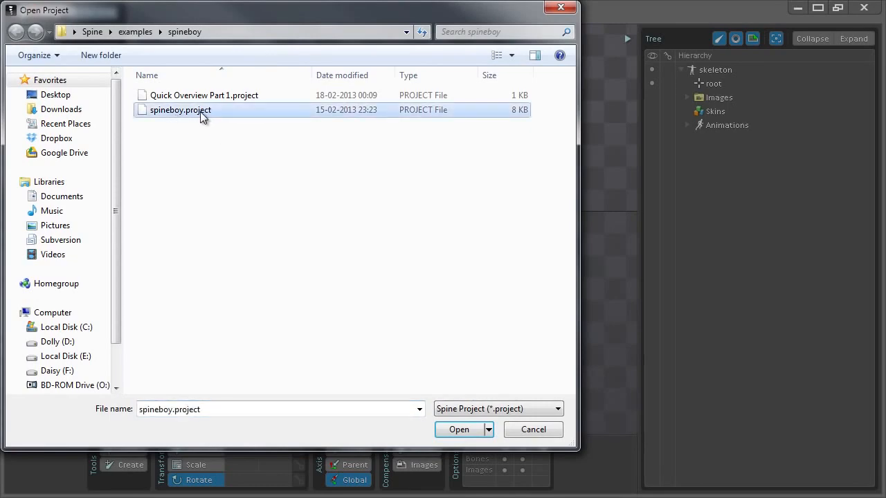
click(459, 430)
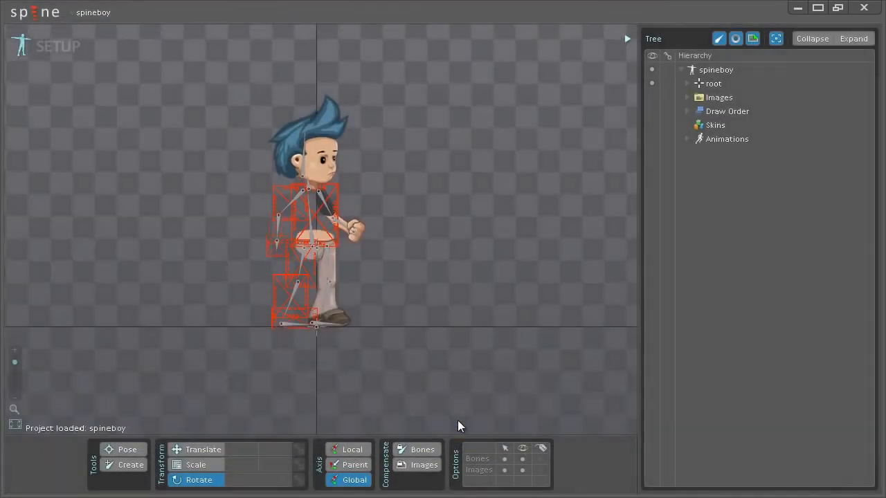
click(15, 424)
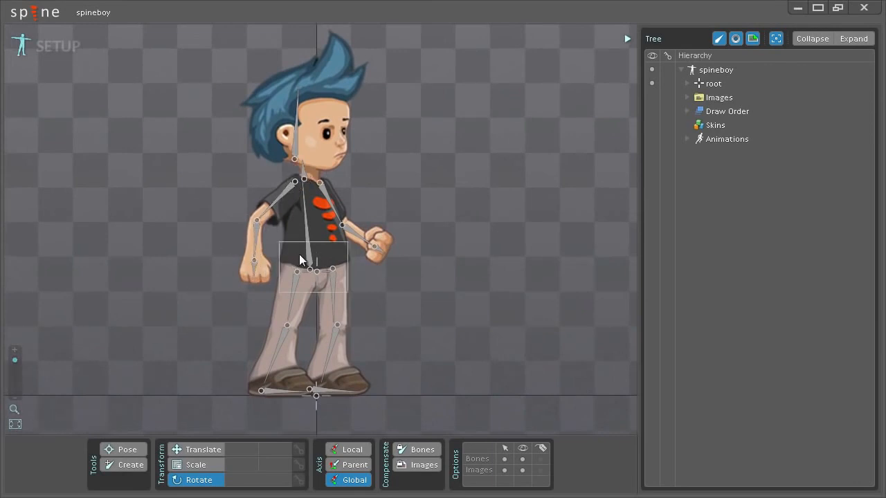
- Examine the spineboy skeleton's hierarchy, including its bones, slots, images, draw order and animations
click(723, 69)
click(852, 40)
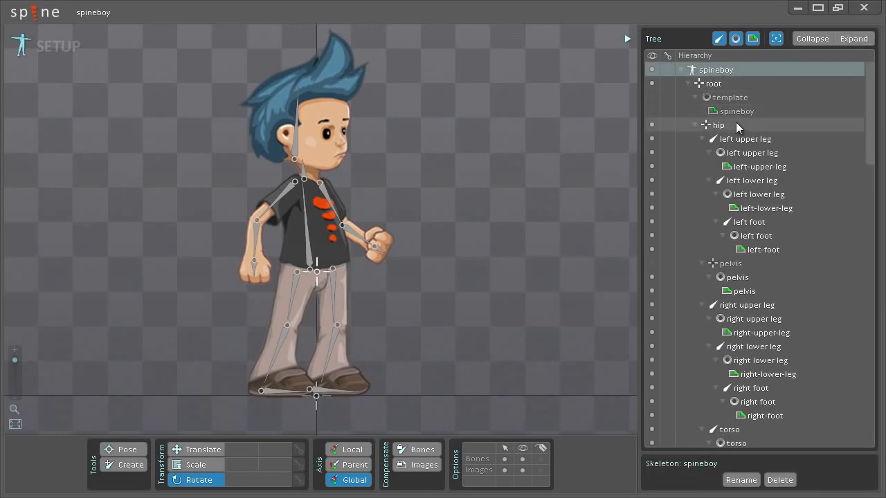
scroll(744, 173, down, 3)
scroll(744, 173, down, 4)
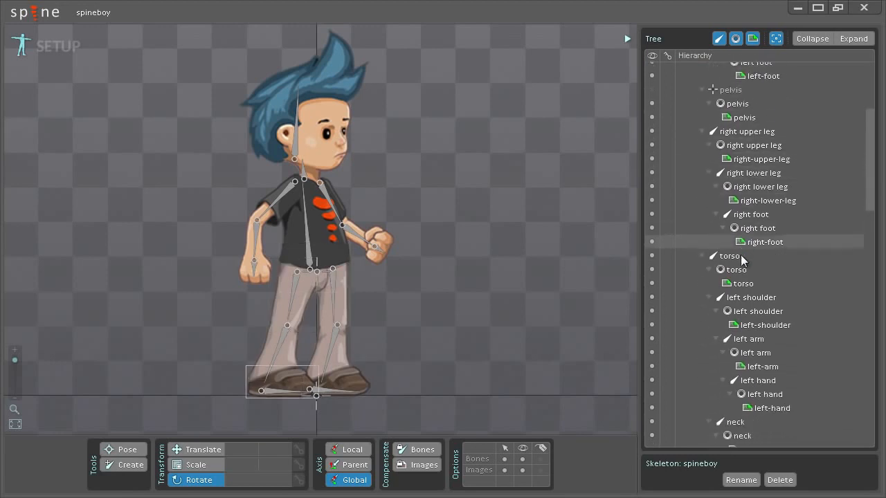
scroll(734, 221, up, 7)
scroll(732, 226, up, 3)
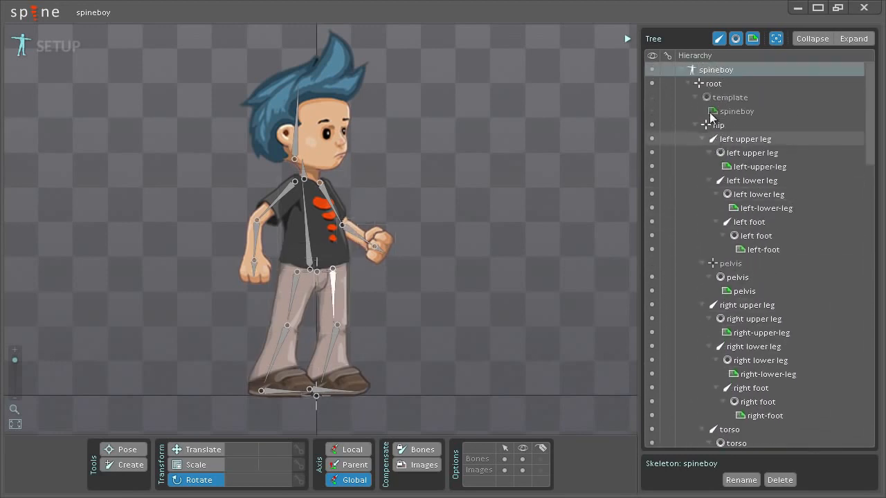
click(687, 84)
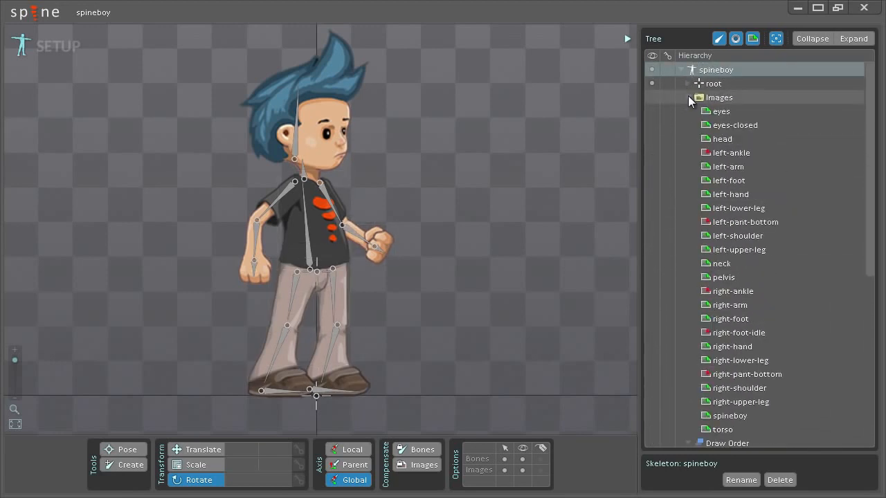
click(687, 96)
click(689, 112)
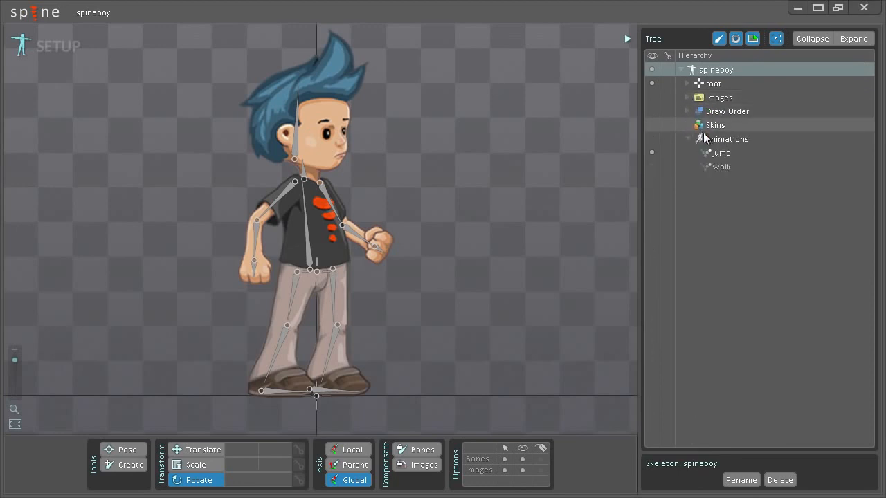
click(722, 144)
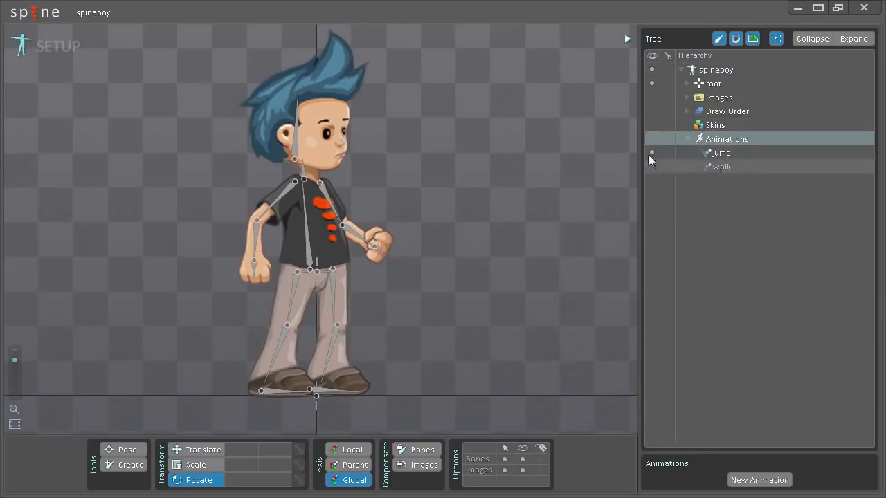
- Switch to Animate mode, bring the whole character into view and play the jump animation forward with looping enabled
click(57, 47)
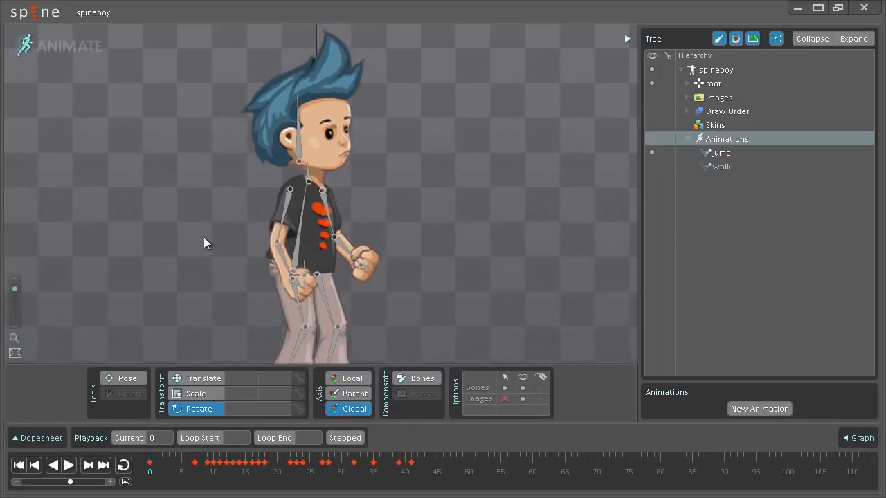
key(v)
scroll(211, 203, down, 2)
drag(260, 220, 277, 187)
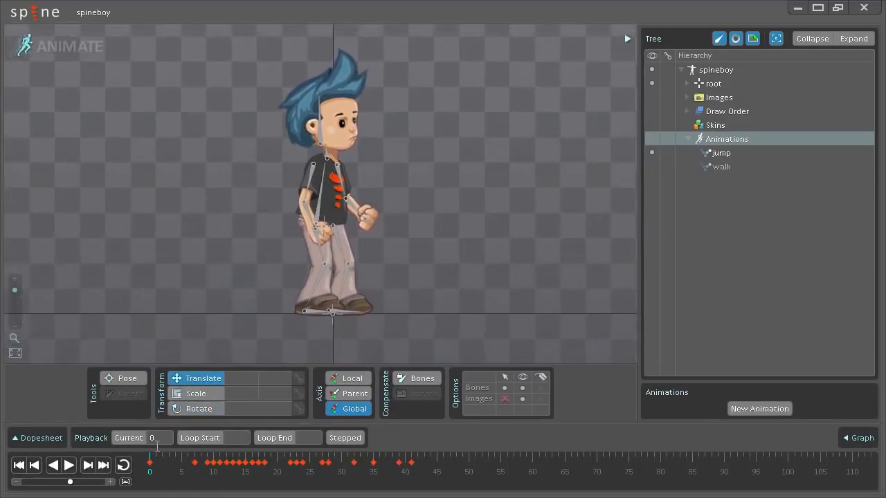
click(128, 470)
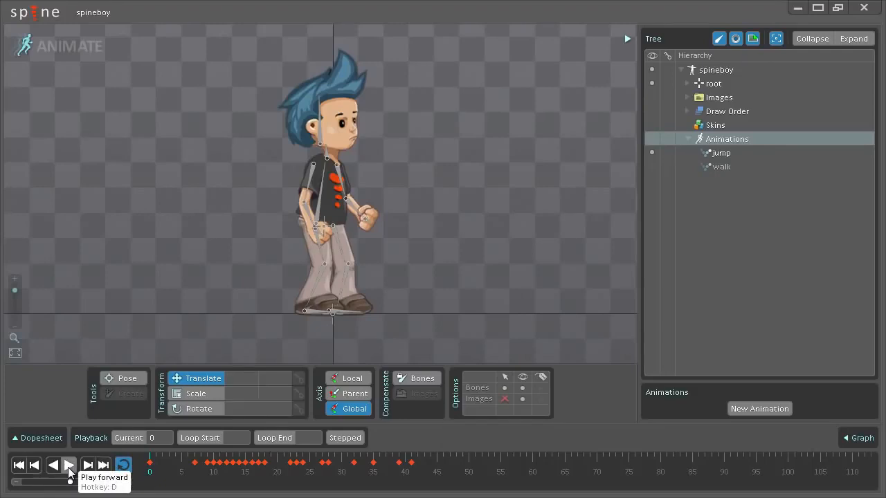
click(69, 465)
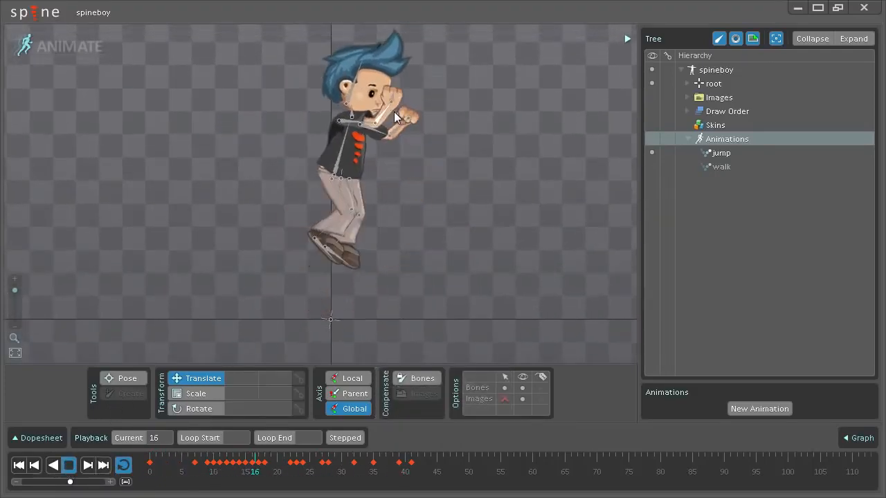
- Preview the walk animation, return to the jump animation and stop the playback
click(653, 167)
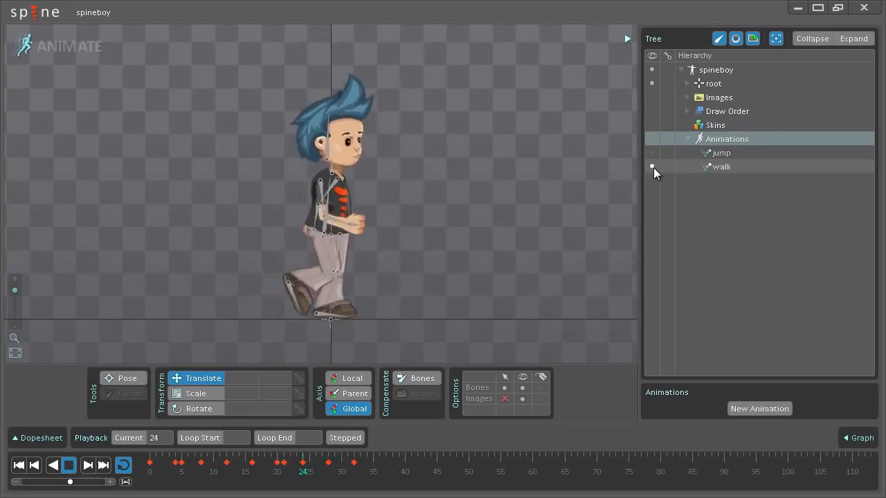
click(652, 153)
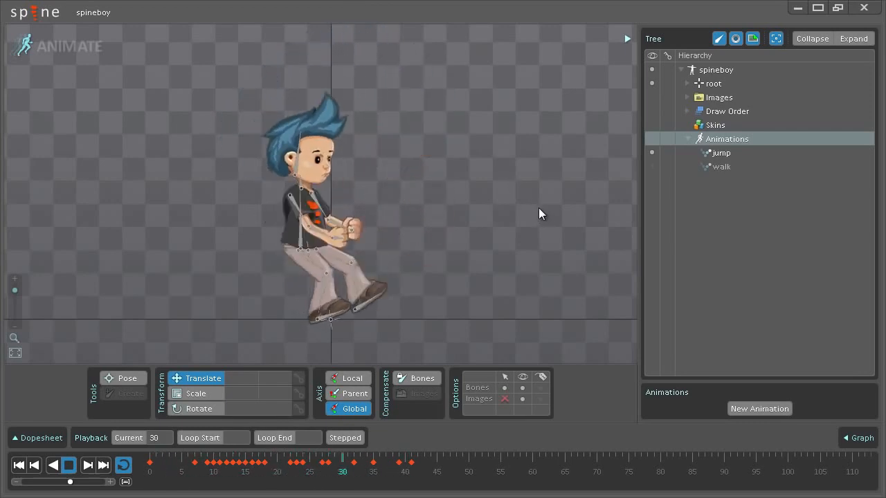
click(69, 465)
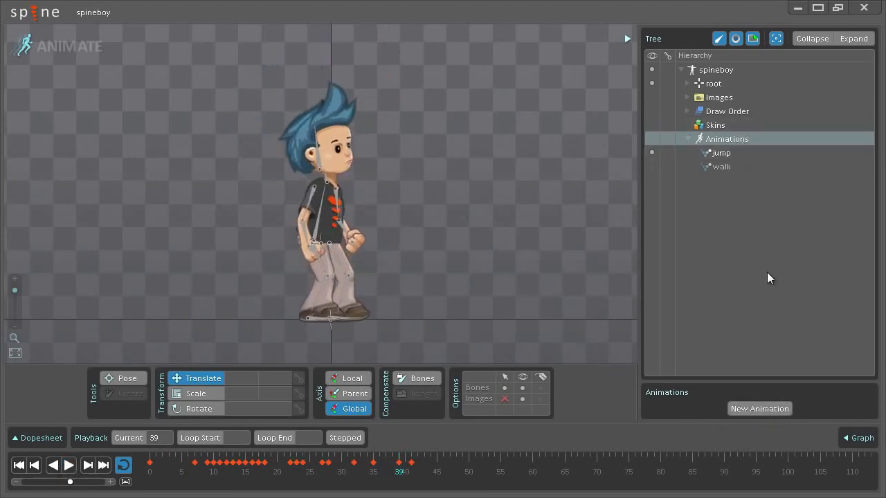
- Create a new animation named temp and set the timeline to frame 0
click(766, 410)
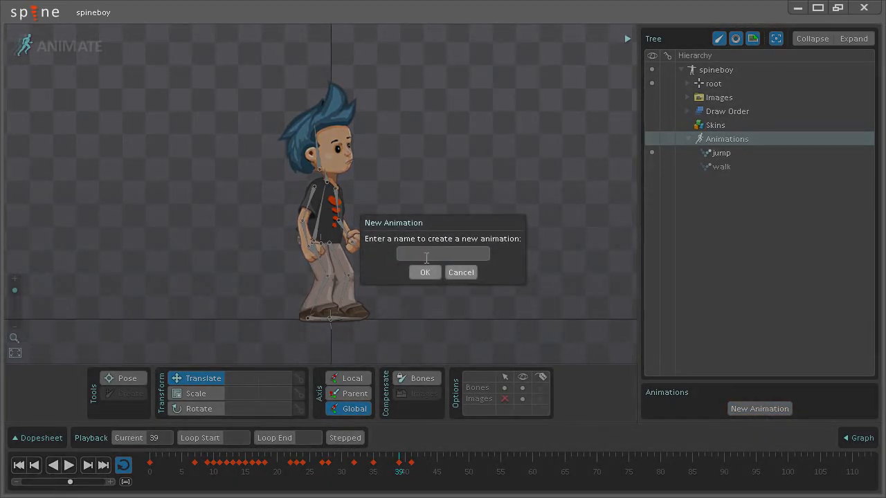
text(temp)
key(Return)
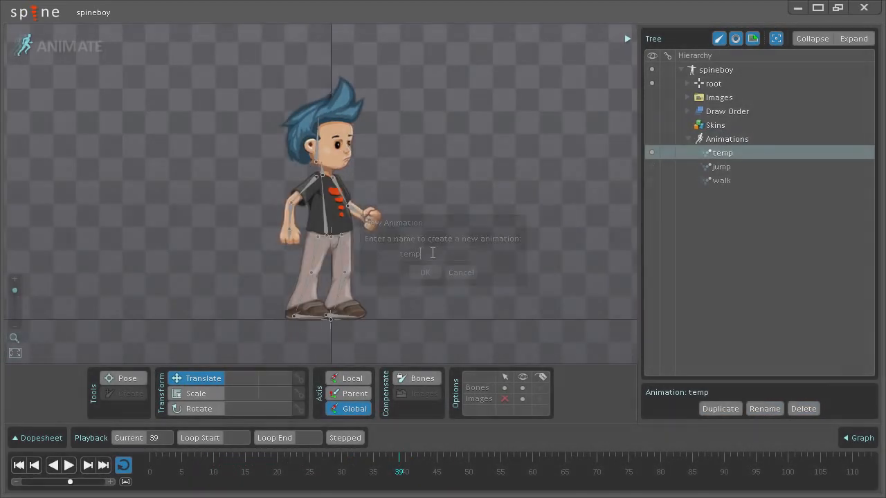
drag(390, 464, 150, 479)
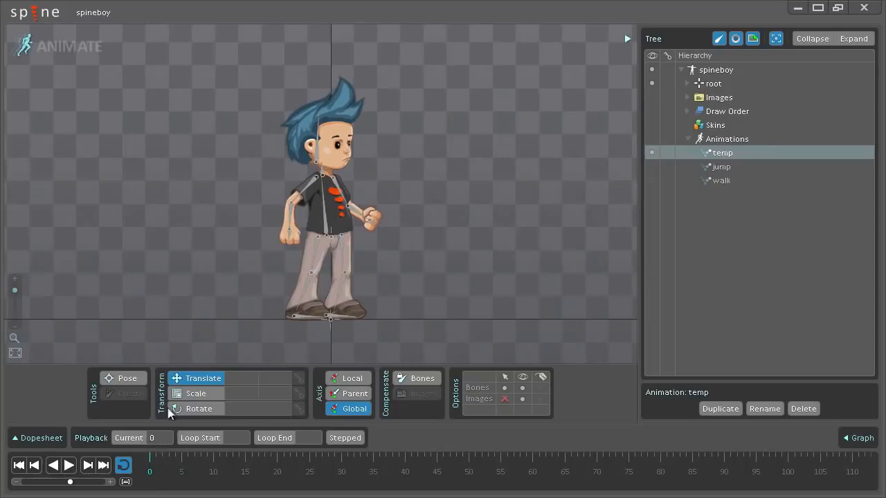
drag(183, 317, 176, 289)
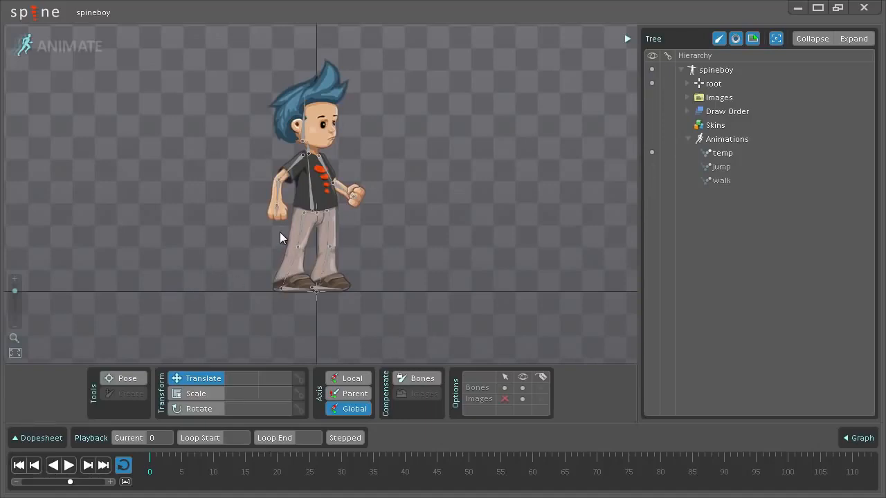
- Rotate the right upper leg forward to about 306° and the left upper leg backward to about 230°
scroll(411, 237, up, 3)
scroll(305, 242, up, 2)
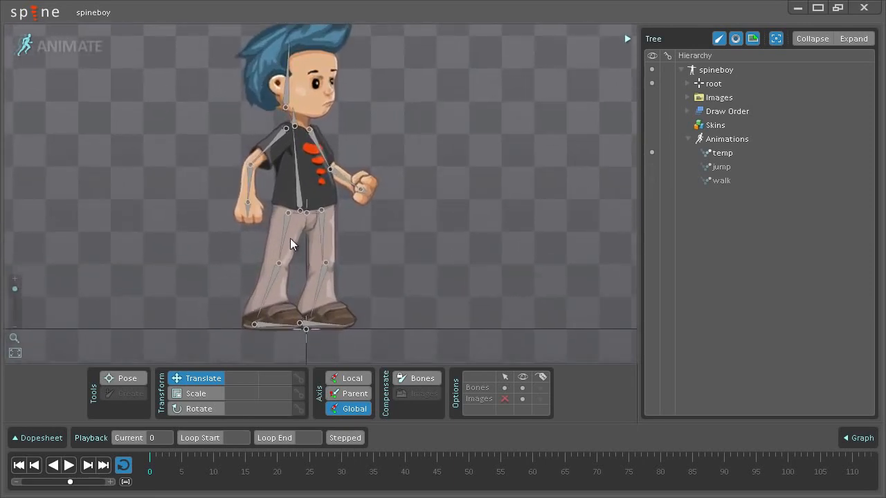
click(289, 238)
key(c)
drag(450, 265, 437, 222)
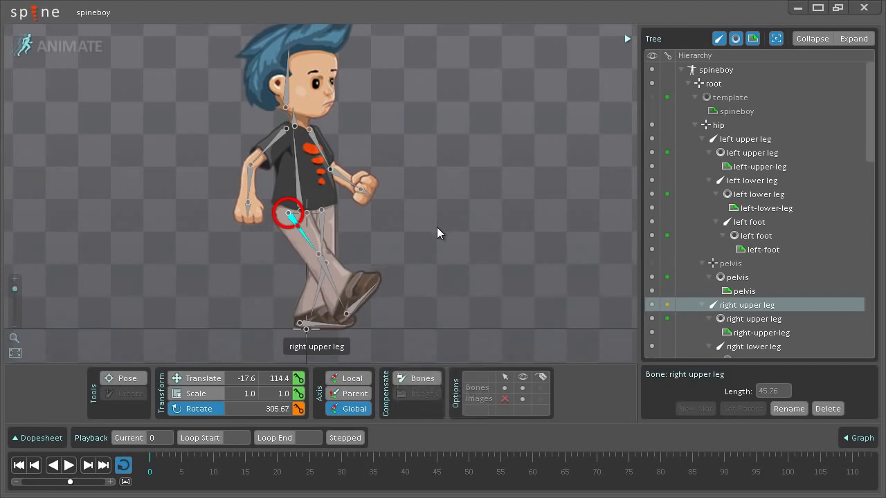
click(326, 220)
drag(462, 185, 319, 214)
- Translate the right upper leg to X about -10.2 and the left upper leg to about 11.0, 115.9, rotating the left to about 231°
click(322, 213)
key(v)
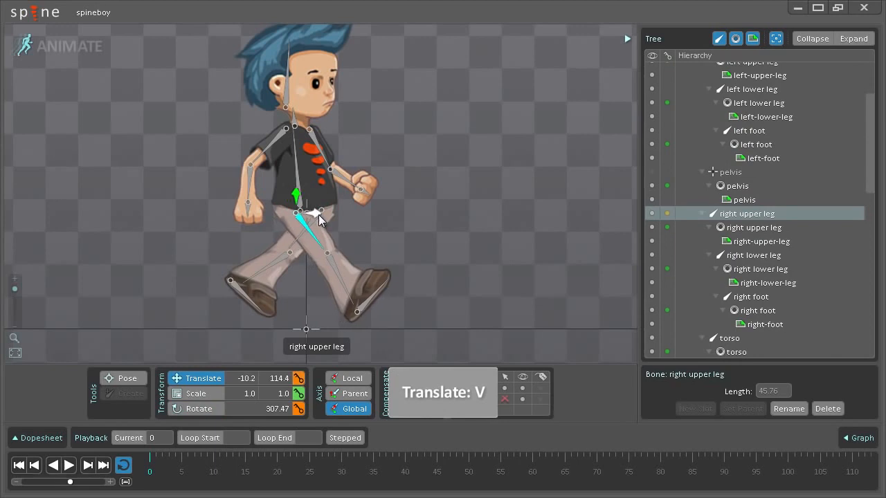
click(313, 229)
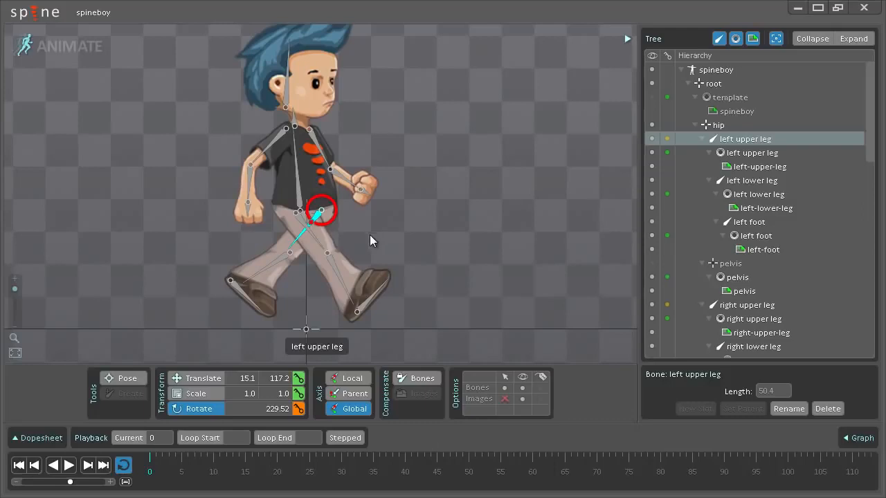
key(v)
drag(320, 197, 317, 195)
key(c)
drag(380, 237, 382, 235)
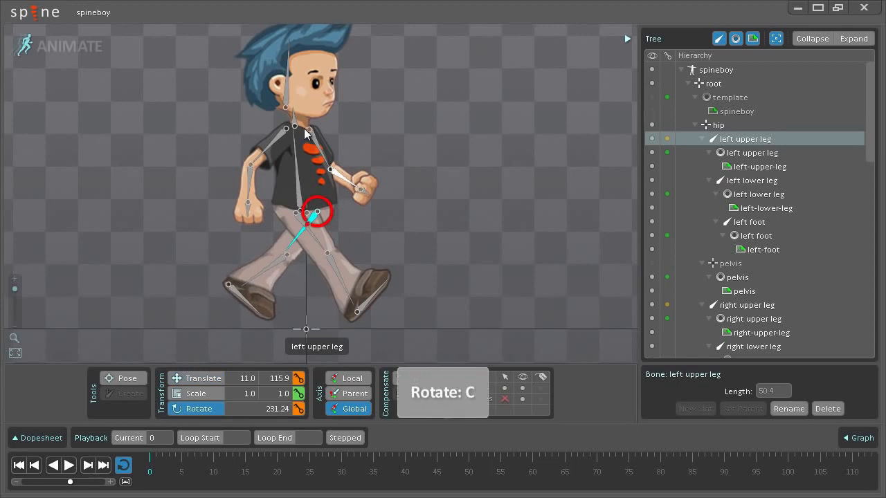
- Tilt the torso forward, rotate the neck and head bones together backward to level the head, and clear the selection
click(300, 174)
drag(460, 103, 378, 130)
click(318, 115)
ctrl+click(319, 104)
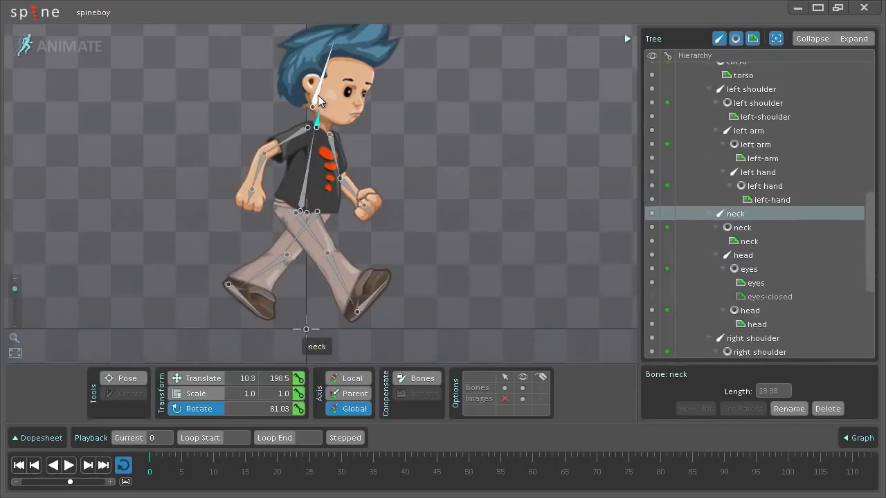
drag(431, 163, 422, 144)
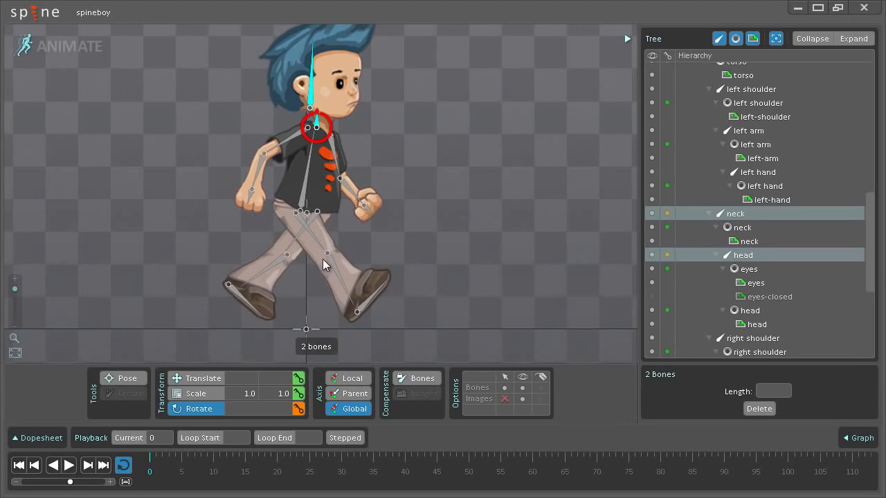
key(space)
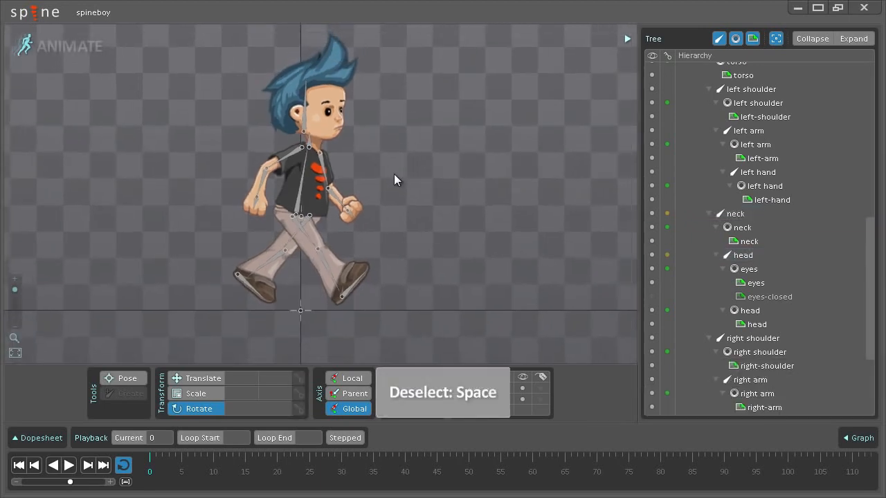
- Select all the character's bones from the hip outward and key their translation and rotation at frame 0
drag(394, 174, 418, 195)
drag(223, 80, 427, 312)
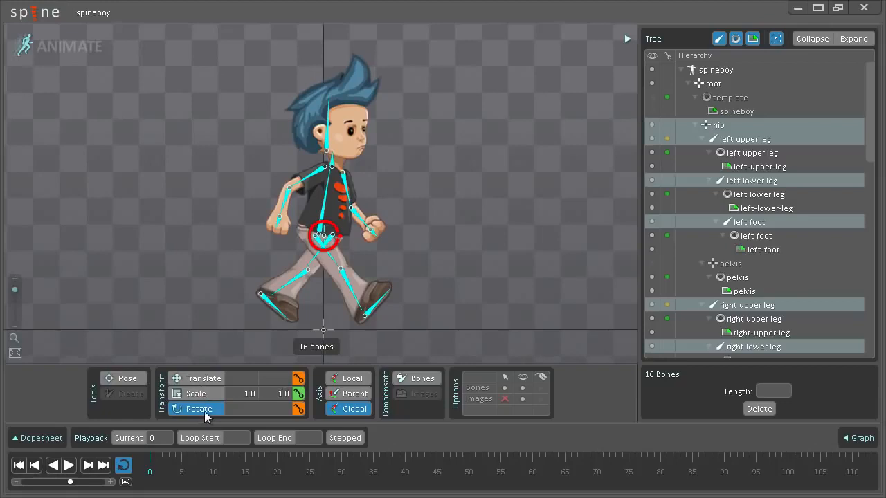
click(298, 378)
click(299, 409)
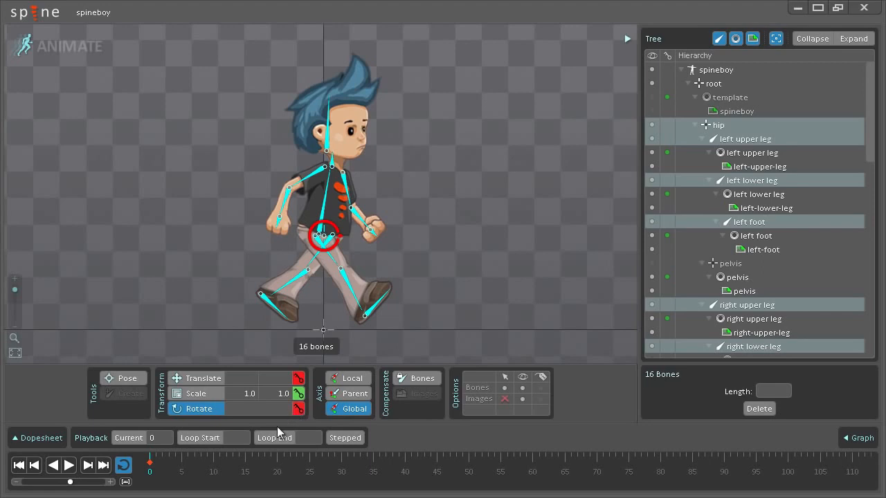
- Open the dopesheet, collapse its rows to one per bone and review the keys at frame 0
click(36, 438)
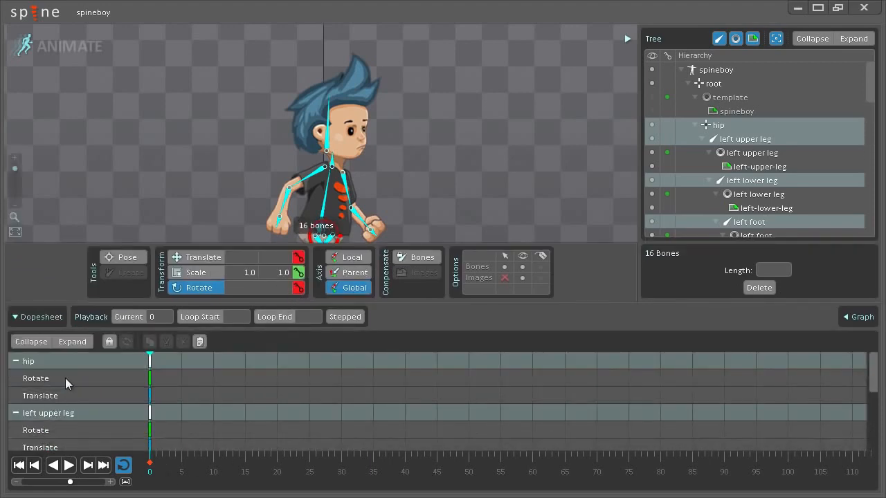
click(32, 342)
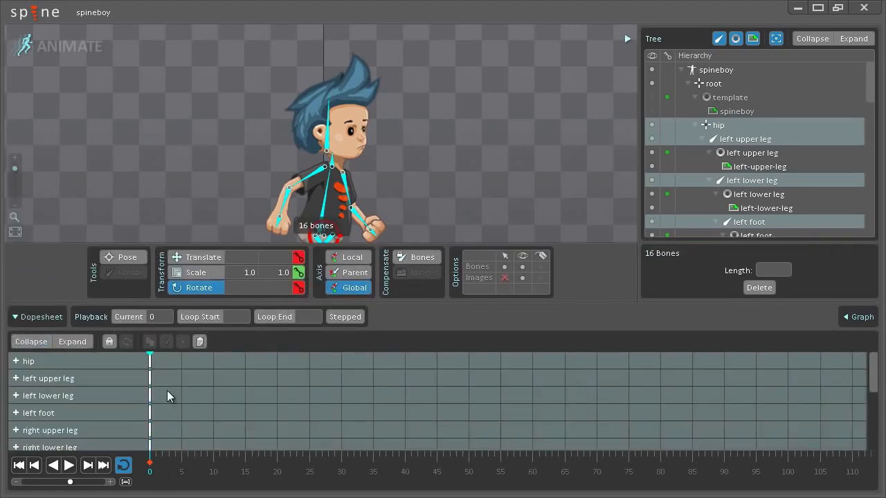
scroll(167, 390, down, 3)
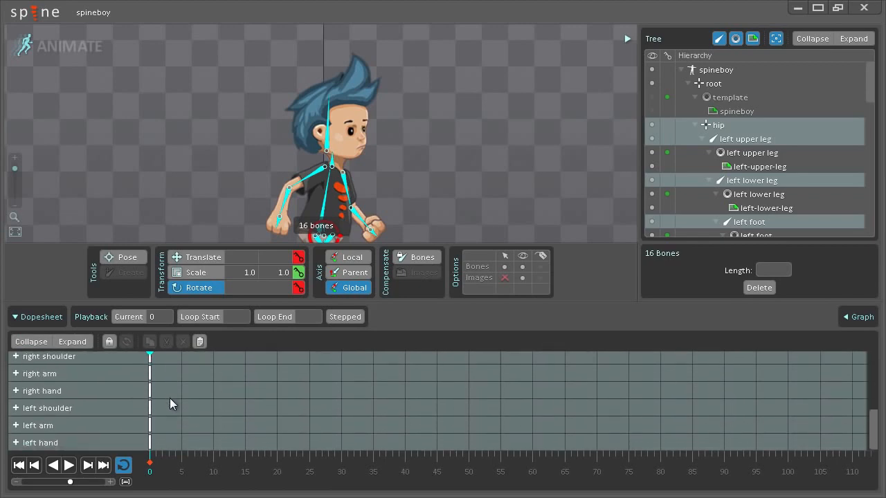
scroll(170, 398, up, 3)
scroll(169, 398, up, 1)
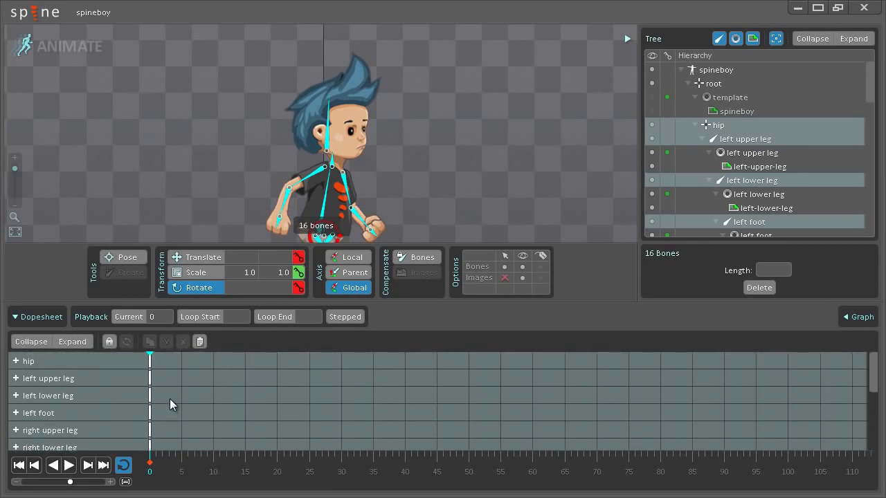
- Expand the dopesheet rows, copy all bone keys at frame 0 and paste them at frame 20
click(84, 345)
drag(180, 360, 147, 371)
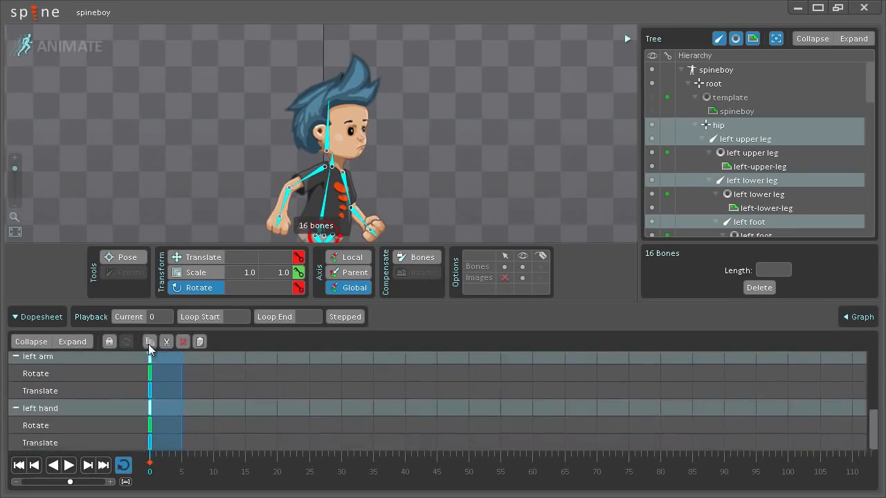
click(279, 469)
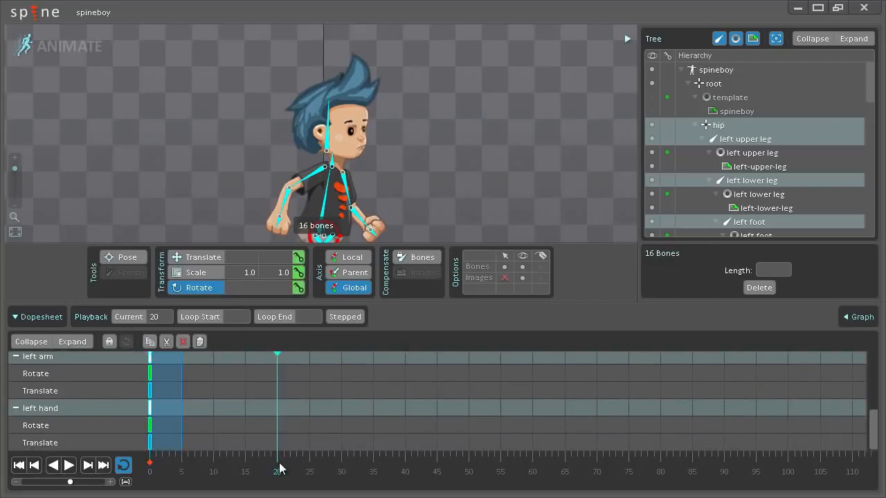
click(199, 341)
key(v)
- At frame 10, rotate the left upper leg forward to about 306.85°
scroll(438, 161, down, 2)
drag(437, 161, 414, 94)
drag(263, 471, 213, 470)
scroll(398, 154, up, 2)
key(c)
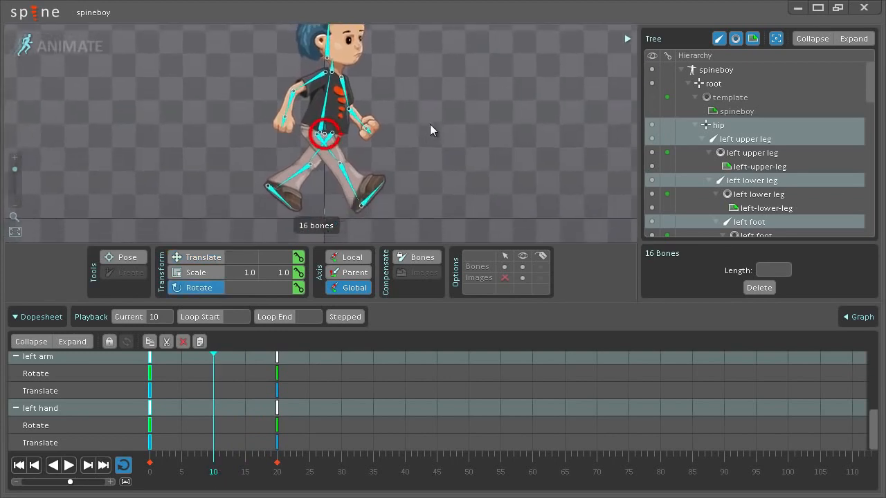
scroll(377, 138, up, 3)
key(space)
click(311, 148)
key(c)
drag(395, 174, 457, 100)
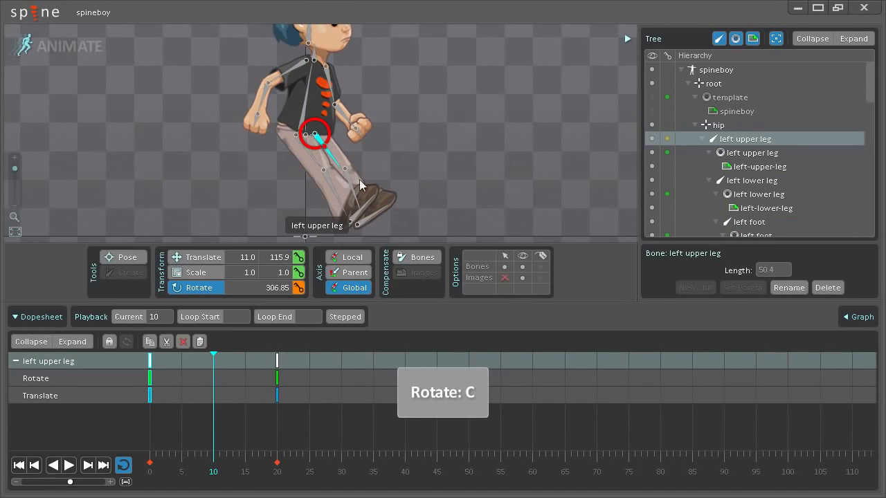
- Rotate the right upper leg backward to about 234.76° and translate it to X about -17.2
click(352, 182)
drag(394, 171, 330, 211)
click(313, 156)
key(v)
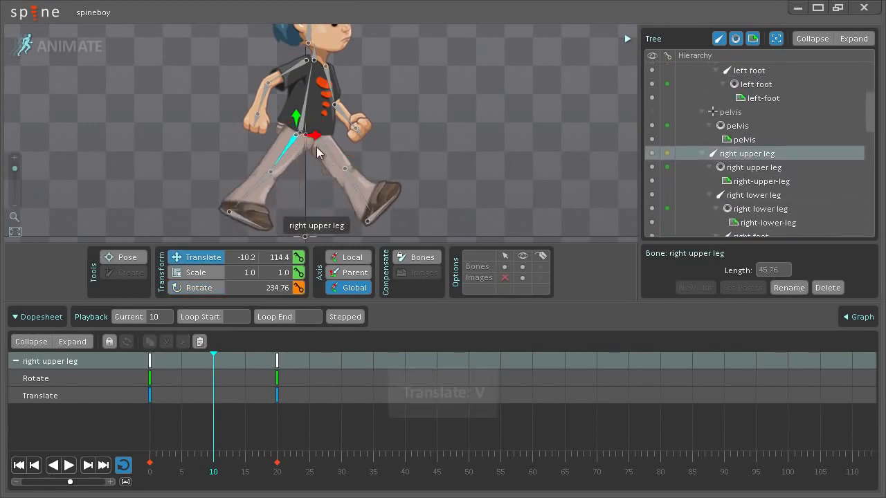
drag(314, 136, 301, 132)
scroll(319, 123, down, 2)
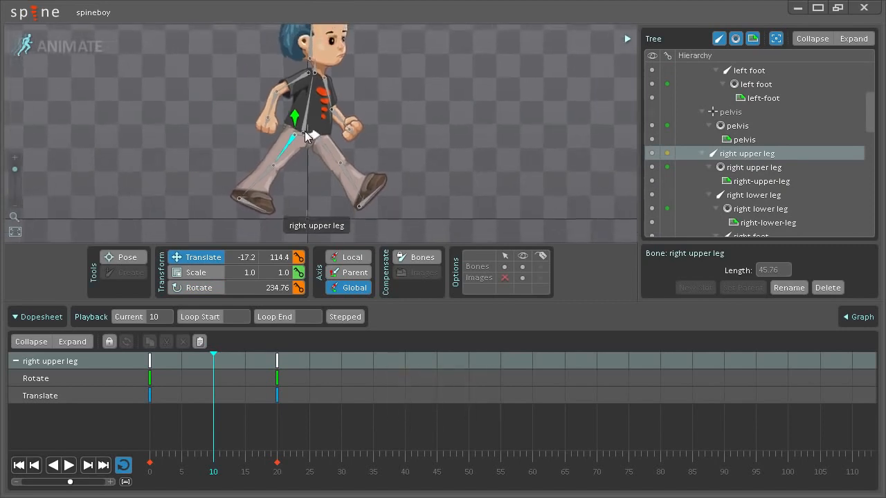
scroll(317, 146, down, 2)
scroll(419, 107, up, 4)
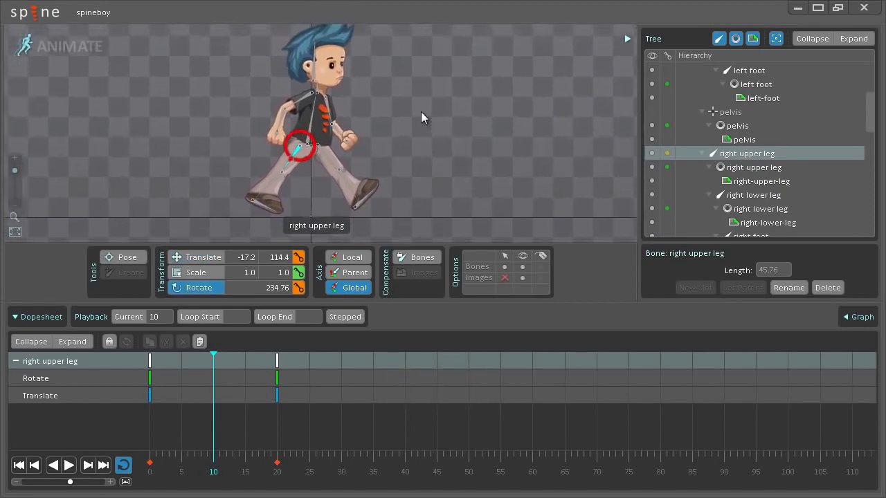
drag(405, 116, 418, 119)
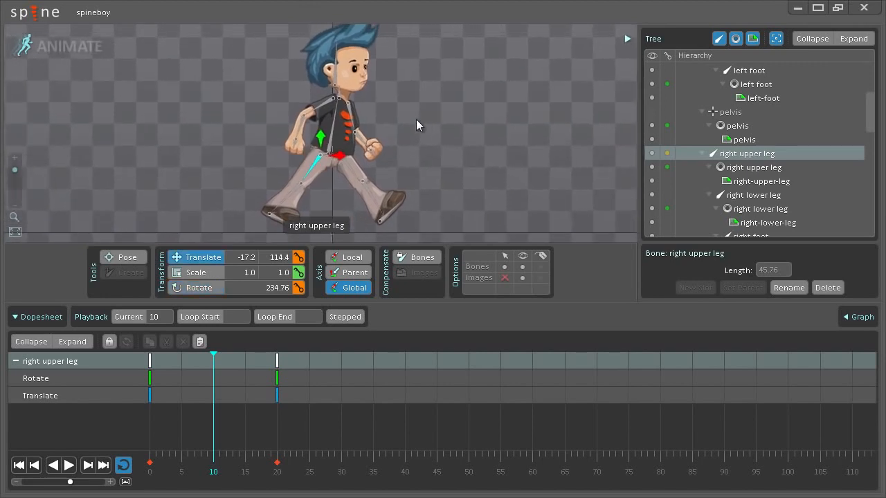
- Swing the right arm forward at frame 10 by rotating its shoulder bone
click(322, 108)
key(c)
drag(464, 76, 355, 98)
key(v)
- Rotate the left shoulder back to about 211.53°, translate it to X about 1.9, and key all edited bones at frame 10
click(345, 105)
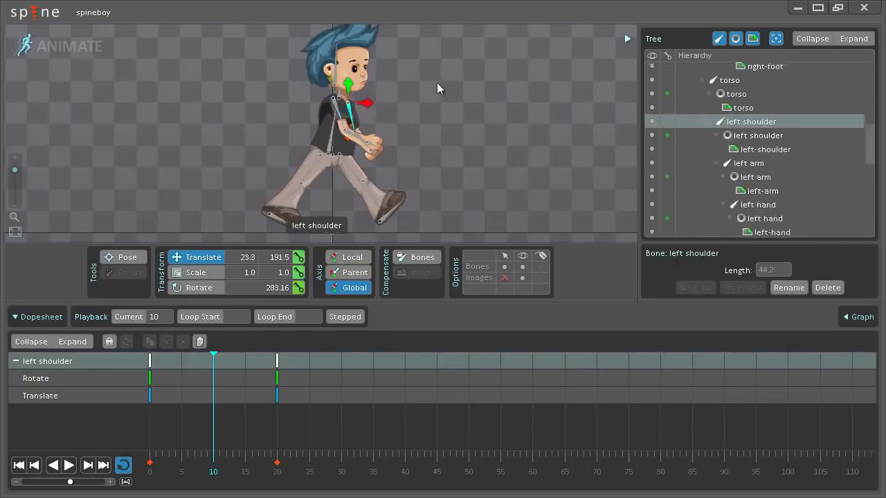
key(c)
key(v)
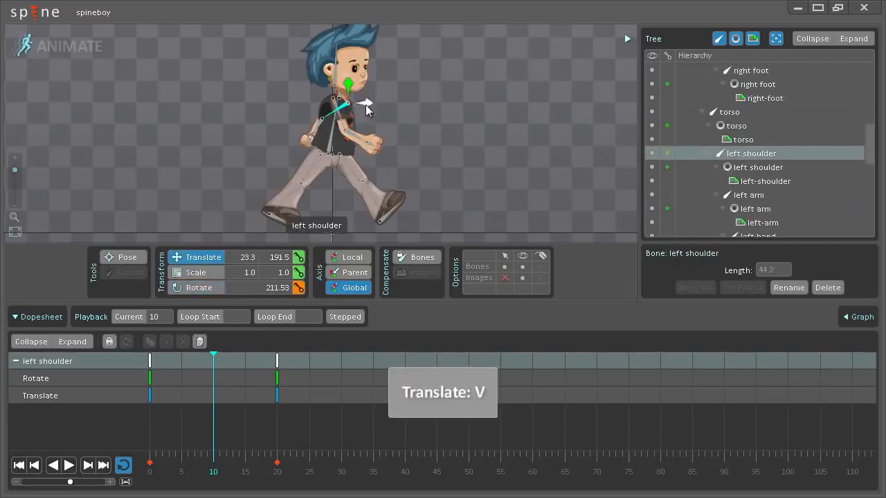
drag(365, 105, 351, 107)
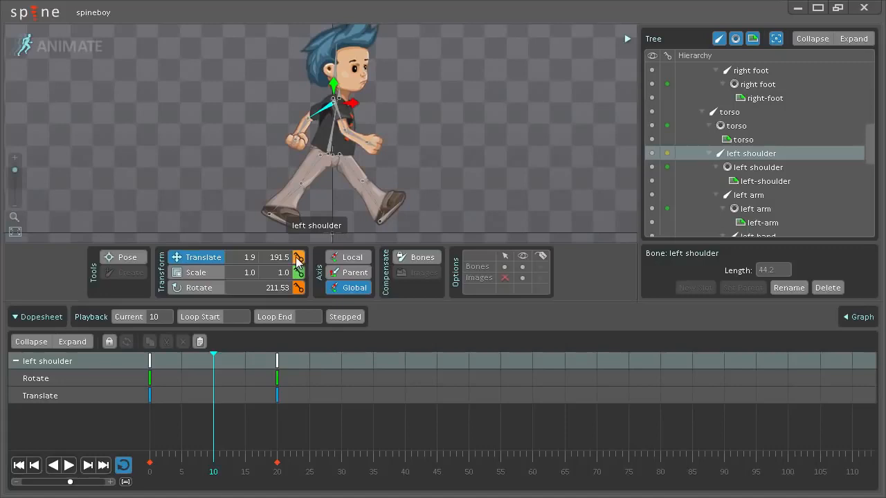
key(k)
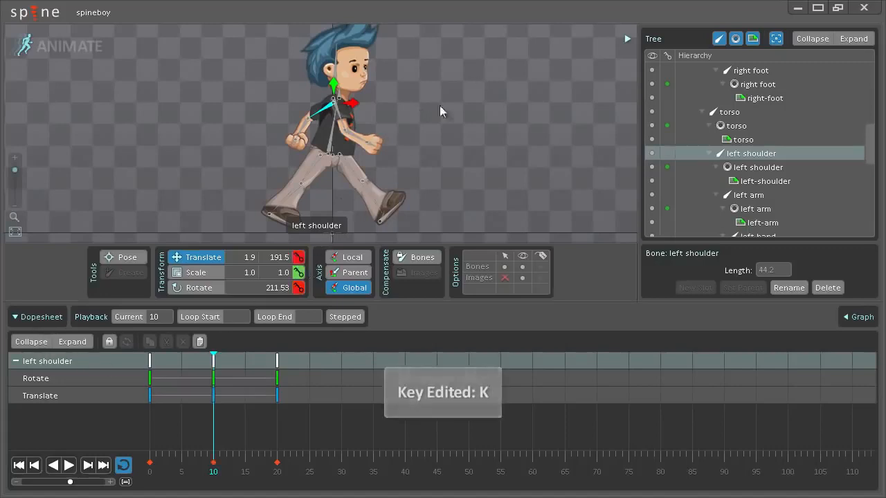
- Check the dopesheet for bones lacking frame 10 keys, select all the character's bones and key their translation and rotation there
key(space)
scroll(243, 419, down, 3)
scroll(243, 419, up, 2)
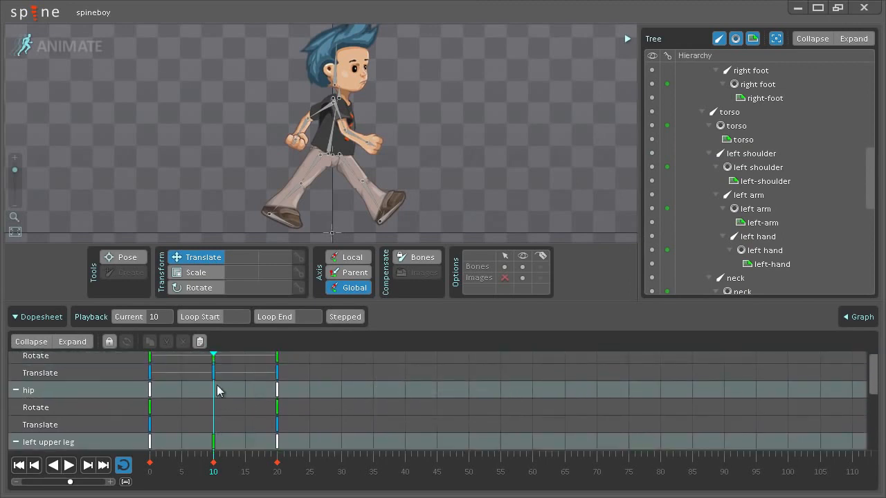
scroll(217, 405, down, 5)
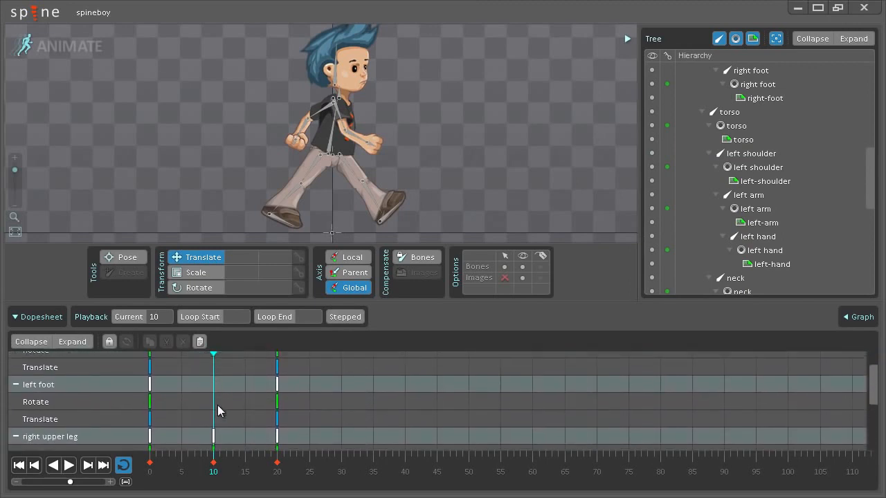
scroll(218, 405, up, 2)
drag(251, 35, 467, 222)
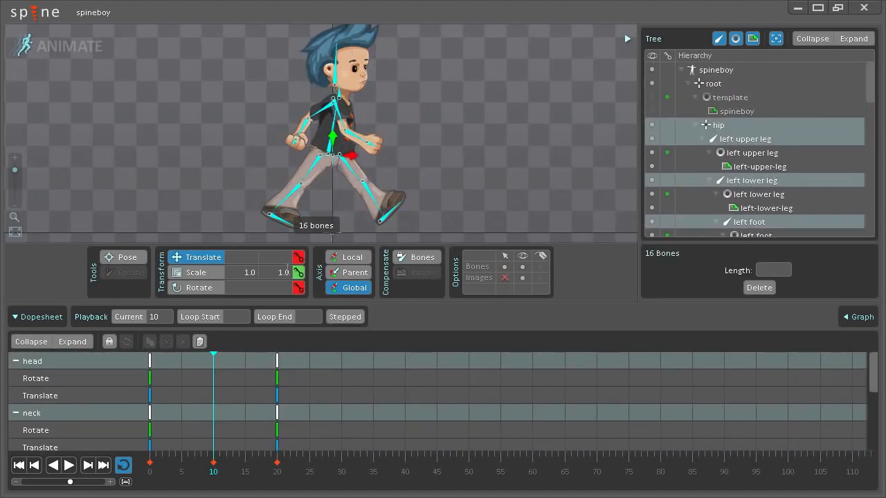
click(299, 260)
- Examine the rotate and translate keys of the shoulder and arm bones at frames 0, 10 and 20
scroll(241, 389, down, 10)
scroll(245, 404, up, 5)
scroll(243, 402, up, 2)
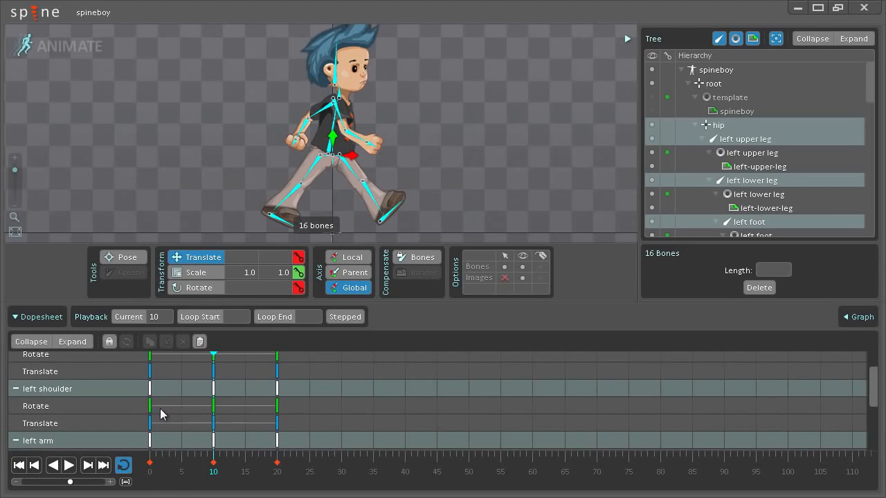
click(212, 409)
scroll(211, 418, down, 3)
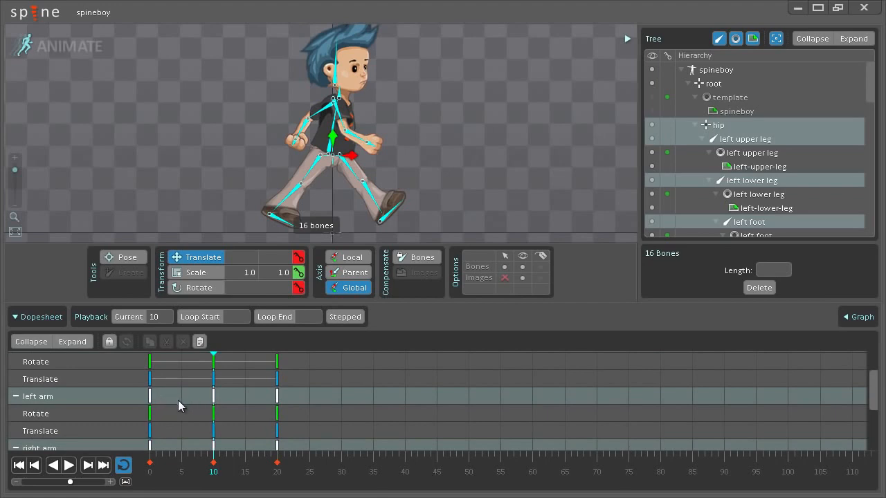
click(211, 400)
- Lower the hip to Y about 108.3 at frame 0, key it, and copy that translate key to frame 20
drag(198, 469, 138, 474)
key(space)
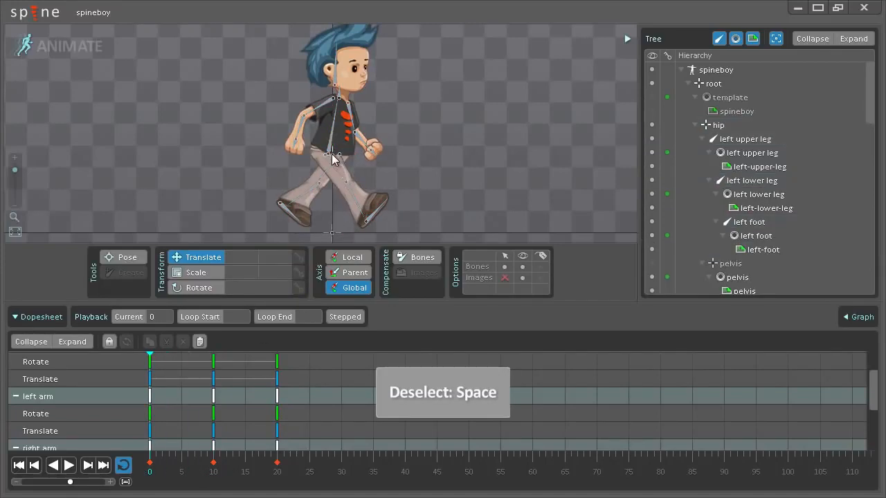
click(335, 145)
key(v)
drag(333, 135, 334, 141)
key(k)
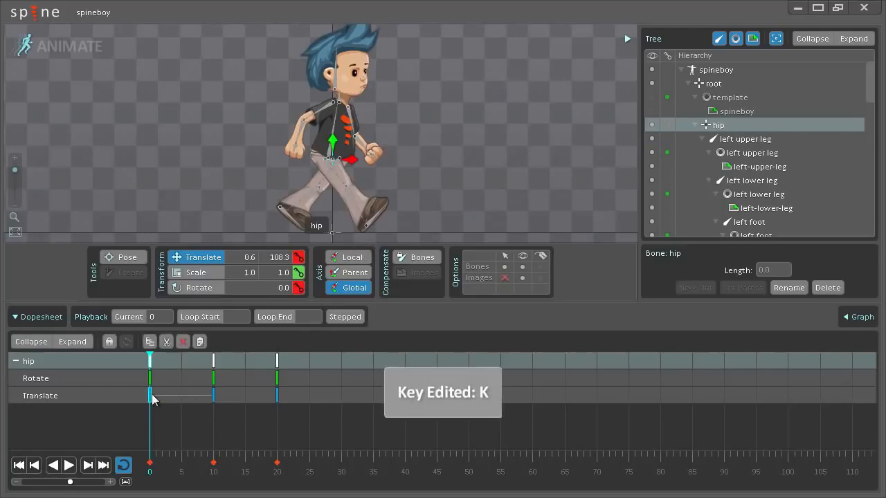
click(276, 396)
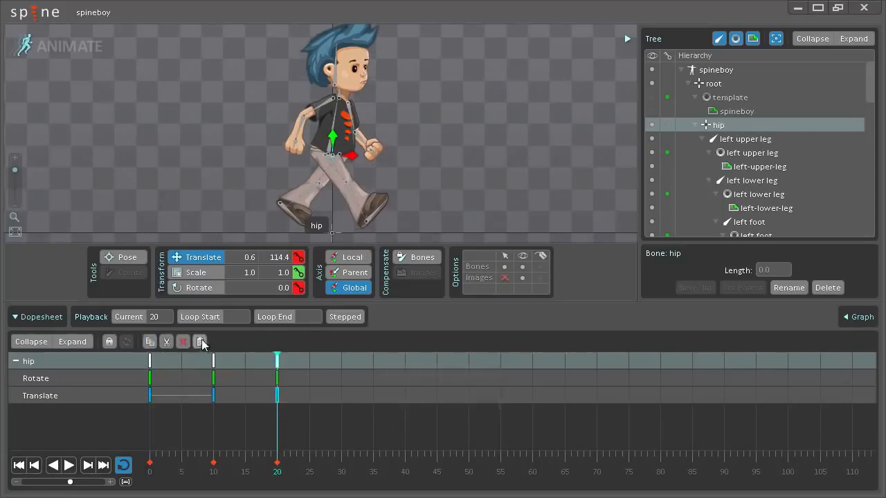
- Lower the hip to Y about 103.2 at frame 10 and key the change
click(214, 395)
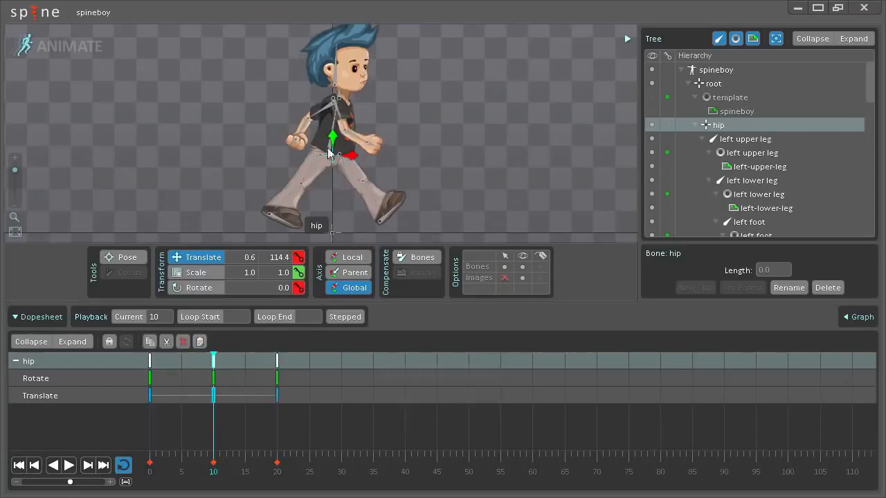
drag(333, 140, 335, 151)
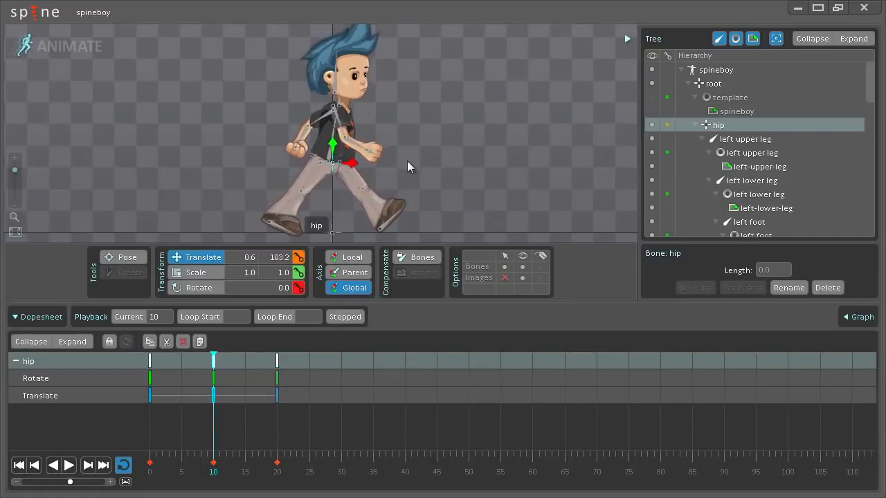
key(k)
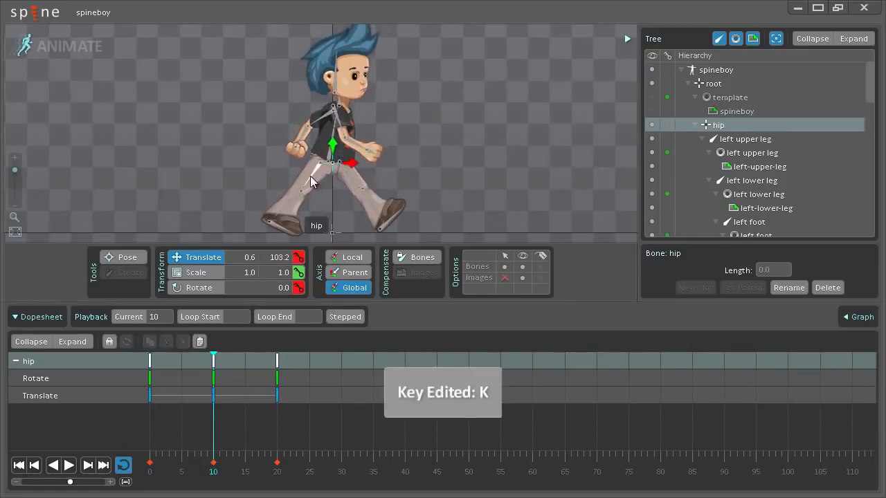
- Rotate the left upper leg slightly backward at frame 10, key the edit and clear the selection
click(348, 181)
key(c)
drag(431, 135, 426, 142)
key(k)
key(space)
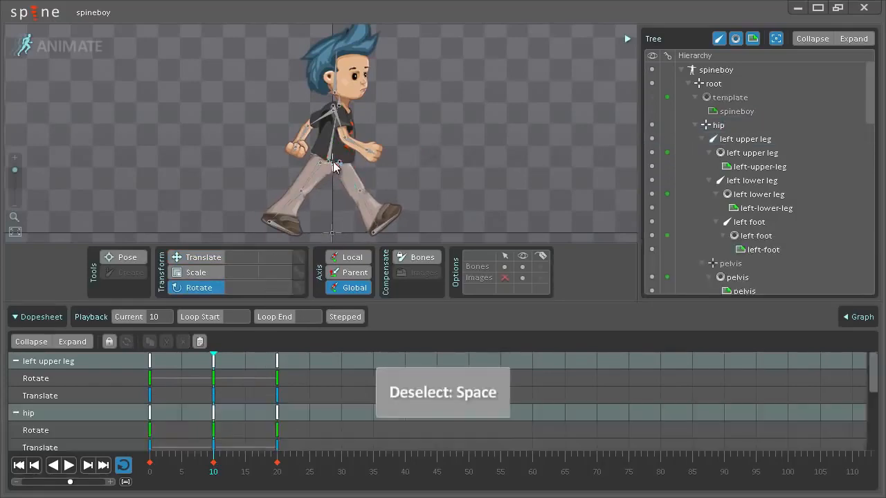
- Raise the hip to Y about 107.3 at frame 10 and key it
click(333, 157)
key(v)
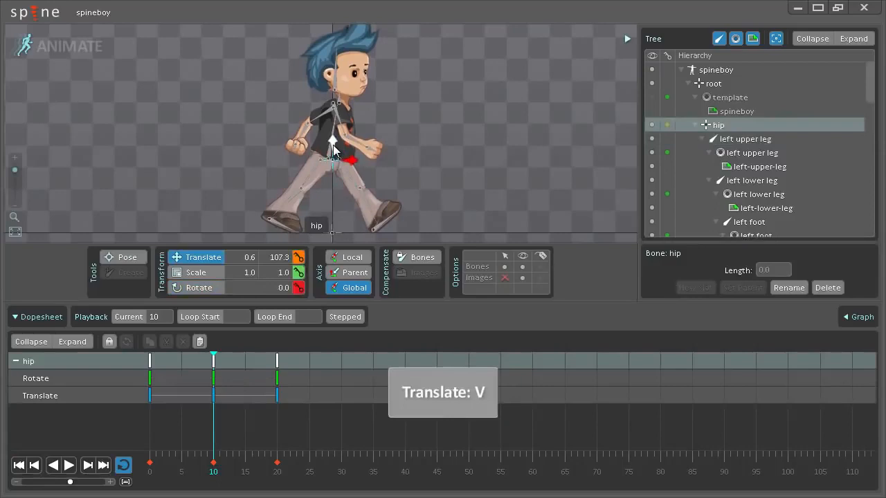
key(k)
- Scrub the timeline to preview the motion, enable stepped playback and set the current frame to 5
drag(212, 459, 137, 474)
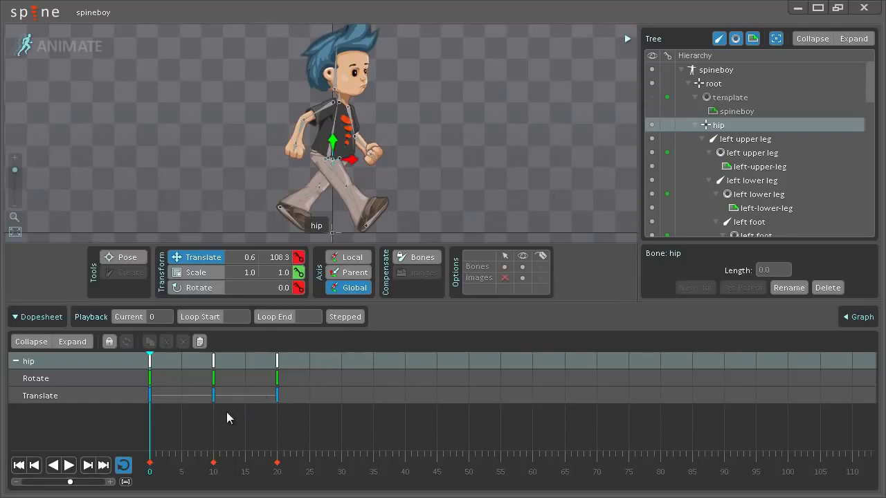
mouse_move(153, 476)
mouse_down()
mouse_move(174, 469)
mouse_move(184, 483)
mouse_move(148, 471)
mouse_move(184, 485)
mouse_up()
click(352, 321)
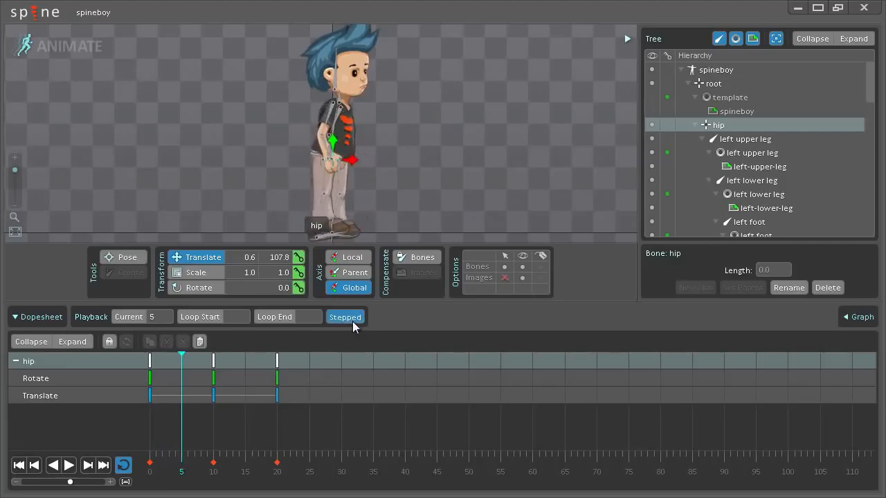
mouse_move(188, 477)
mouse_down()
mouse_move(147, 473)
mouse_move(232, 486)
mouse_move(180, 481)
mouse_up()
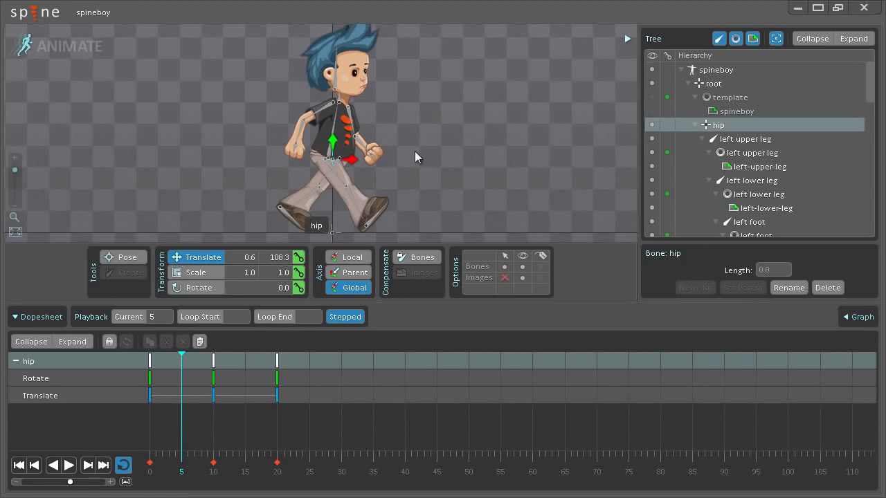
- At frame 5, rotate the right upper leg to about 276.25° so it stands under the body
scroll(409, 156, up, 2)
scroll(344, 111, up, 2)
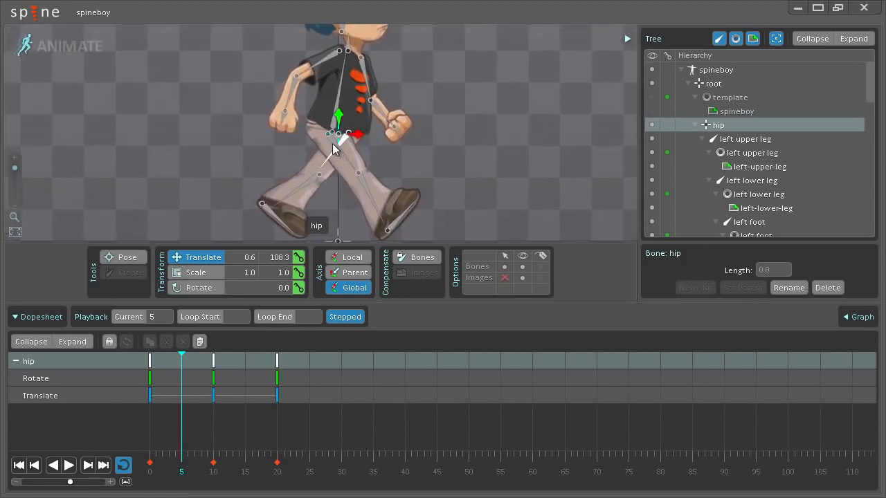
click(334, 142)
key(c)
drag(467, 114, 434, 159)
scroll(436, 159, down, 3)
key(v)
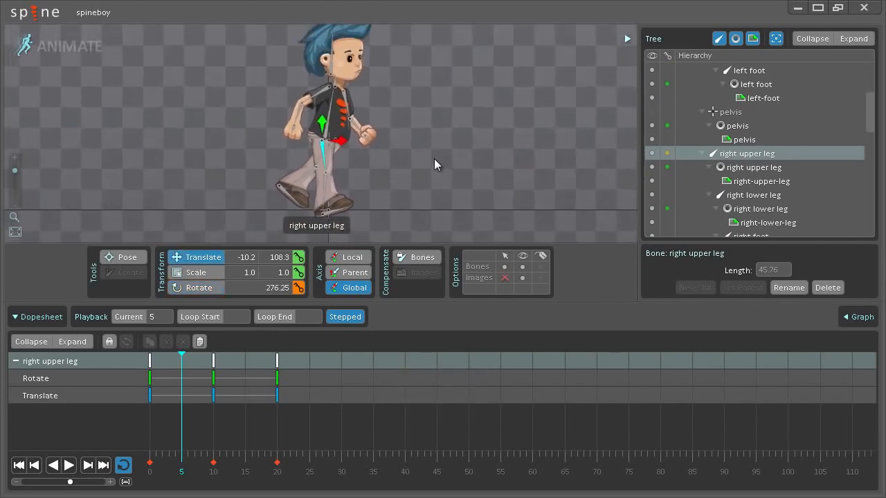
- Adjust the right leg slightly backward and rotate the right foot to about 0.22° so it lies flat
click(339, 209)
key(c)
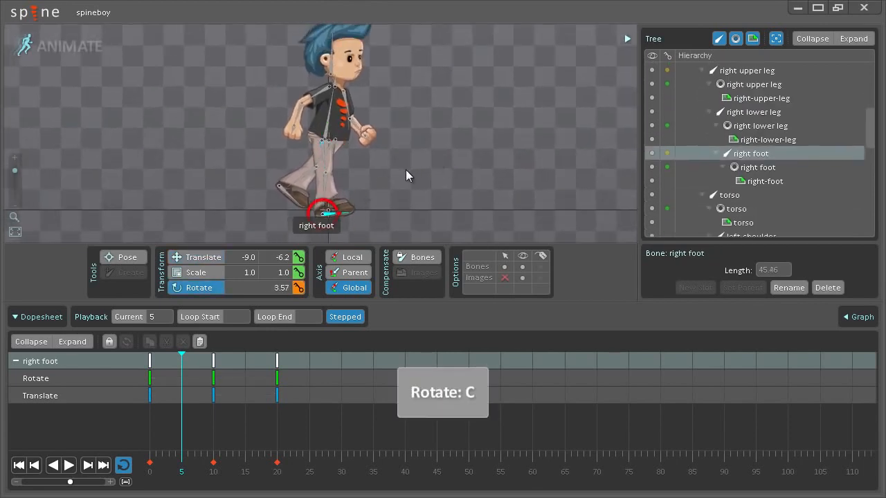
click(324, 154)
click(325, 154)
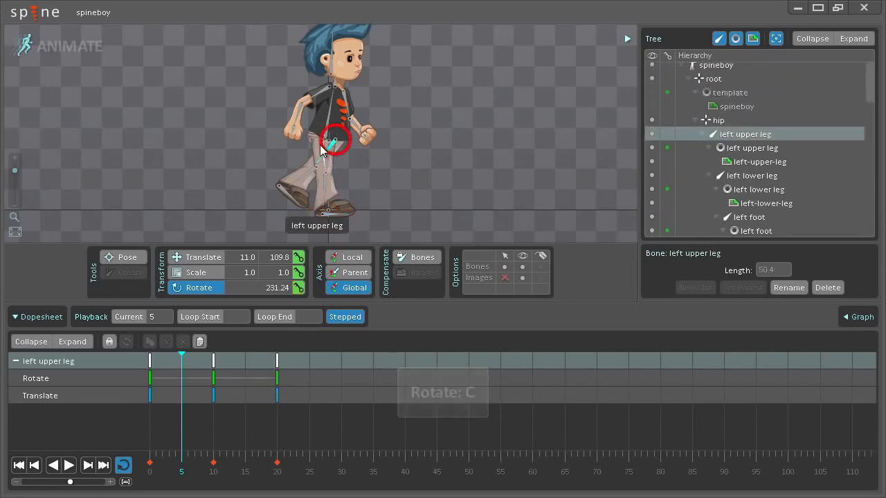
click(332, 209)
drag(384, 188, 382, 184)
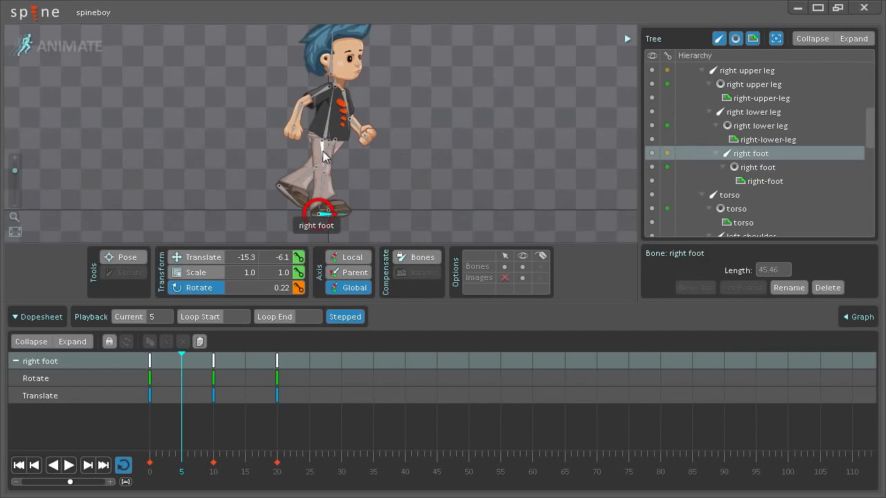
- At frame 5, bend the left upper and lower leg so the leg passes forward, and raise the hip to Y about 119.1
click(346, 157)
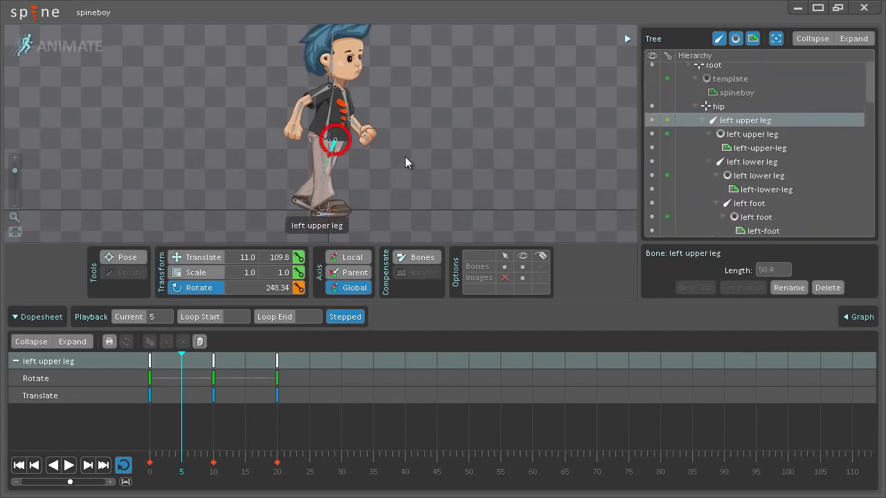
click(347, 182)
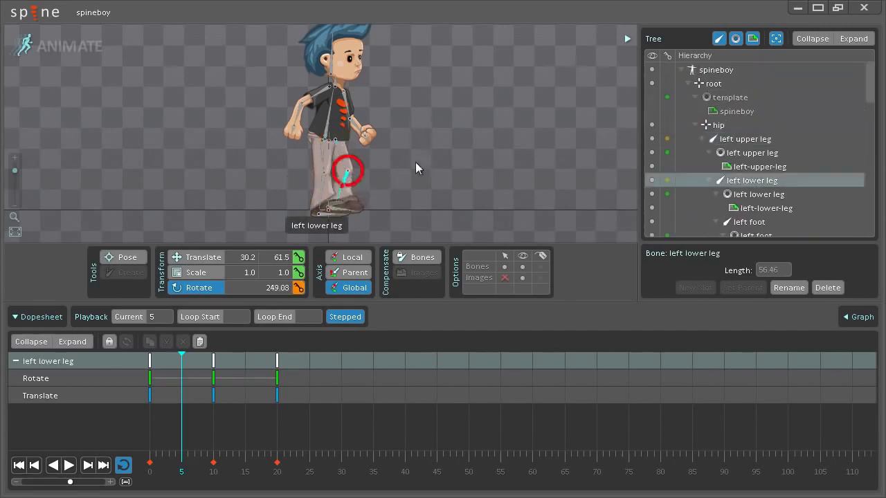
click(330, 142)
key(v)
drag(327, 123, 327, 117)
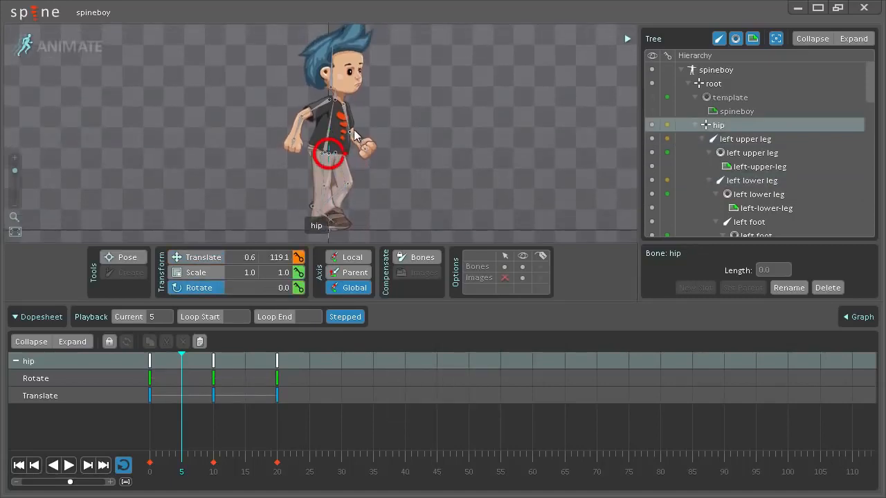
- Straighten the torso to about 89.28°, tilt the neck and head forward together, and key the edited bones at frame 5
click(330, 123)
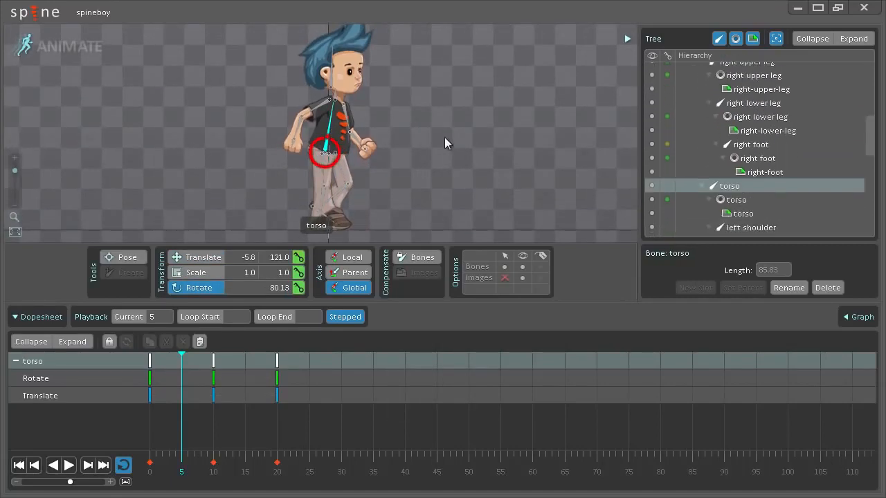
drag(334, 96, 331, 95)
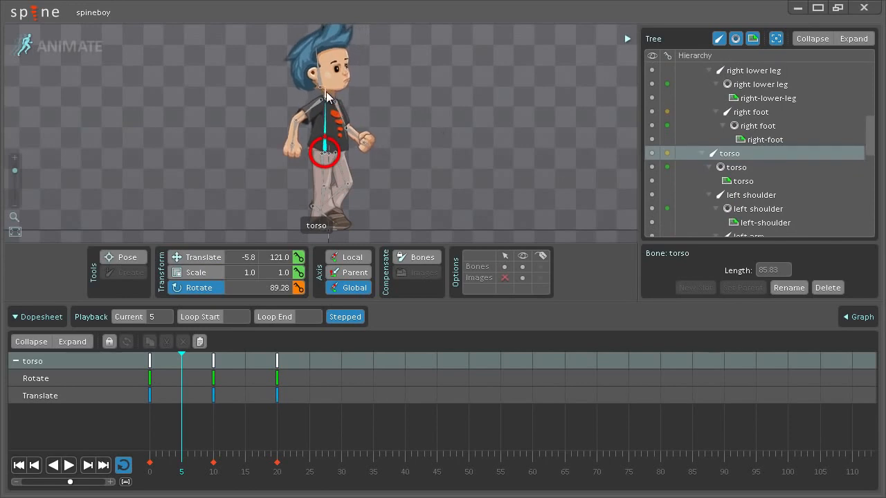
click(325, 93)
ctrl+click(328, 66)
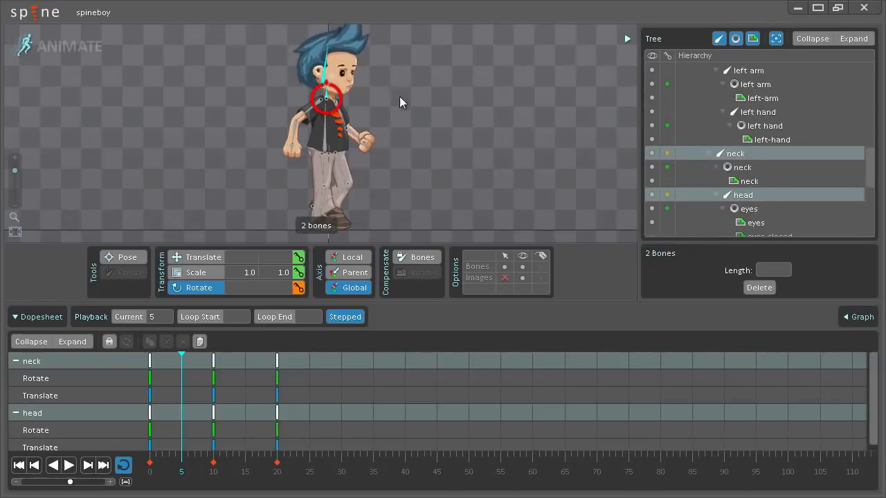
key(k)
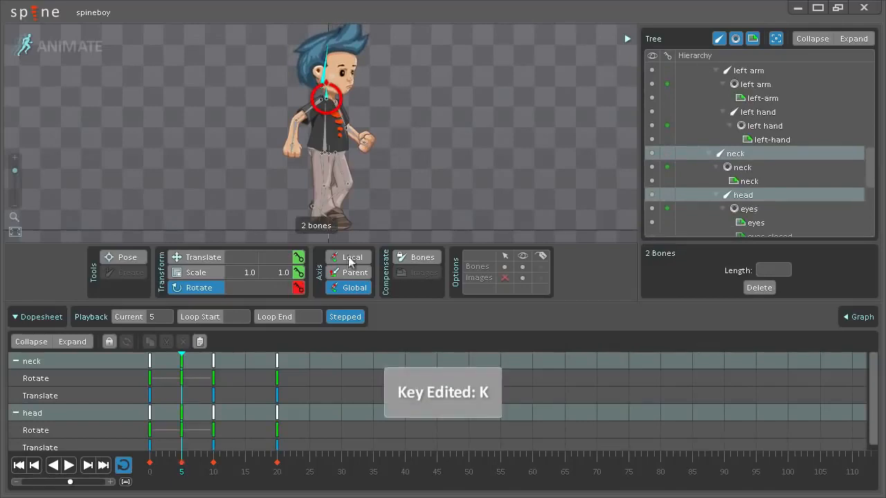
- Turn off stepped playback and scrub the timeline around frame 5 to preview the interpolated motion
click(345, 317)
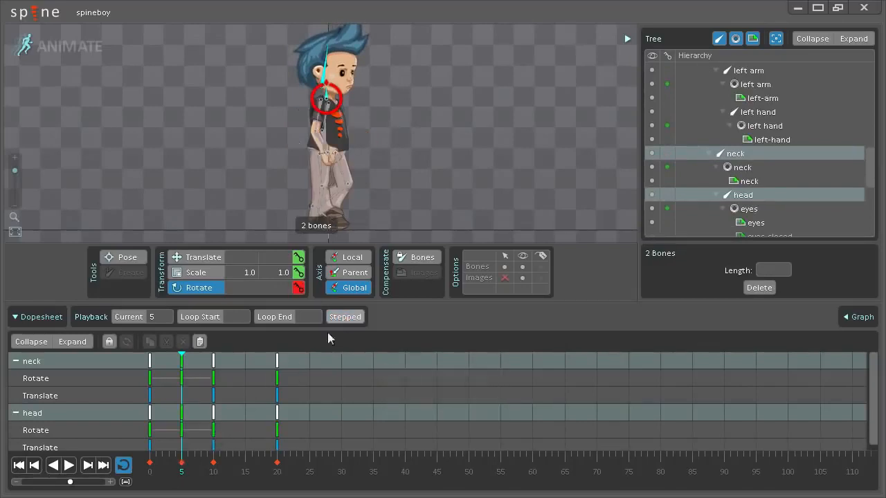
click(168, 468)
drag(164, 469, 183, 490)
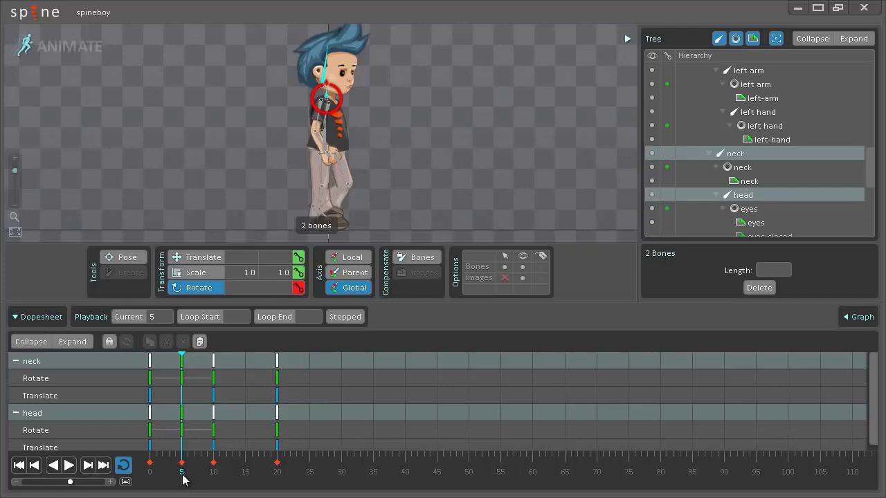
- At frame 15 with stepped playback on, bend the right leg forward and rotate the left upper leg to about 267.65° under the body
click(246, 467)
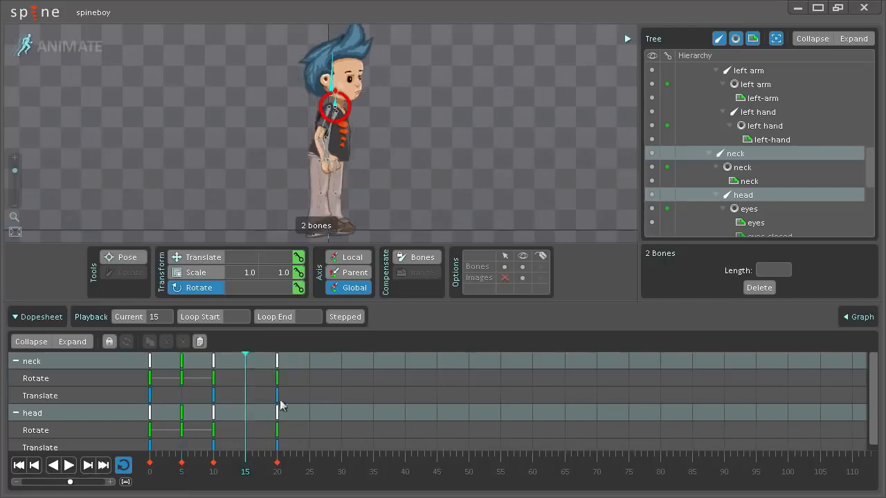
click(336, 318)
key(v)
mouse_move(418, 132)
mouse_down()
mouse_move(425, 111)
mouse_move(404, 137)
mouse_up()
scroll(405, 132, up, 2)
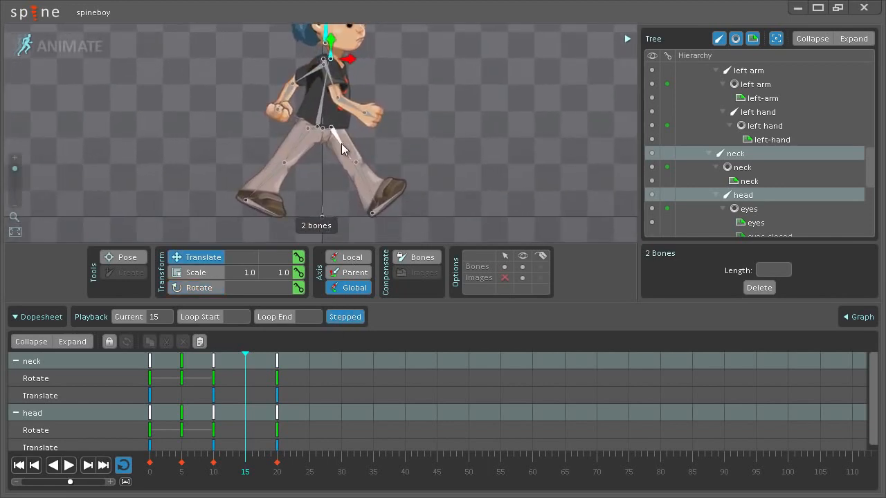
click(341, 143)
key(c)
drag(463, 100, 369, 214)
click(302, 146)
click(332, 140)
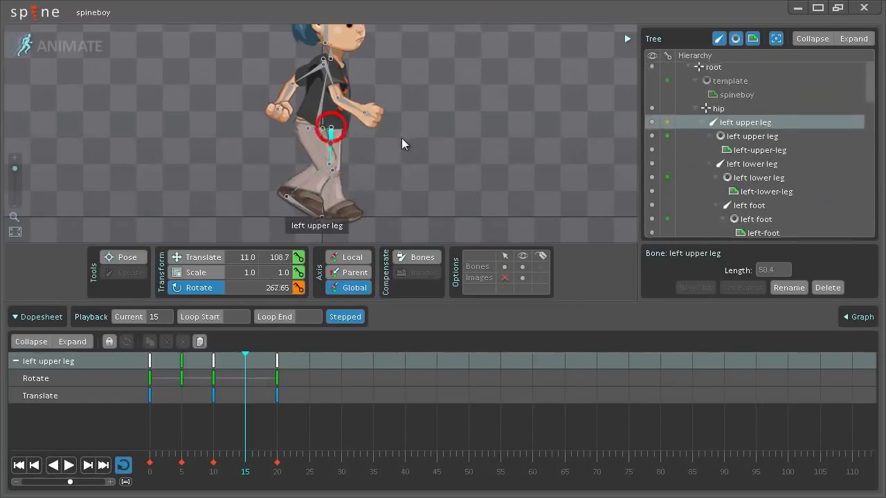
- Raise the hip to Y about 116.5 at frame 15
click(326, 128)
key(v)
drag(326, 122, 324, 111)
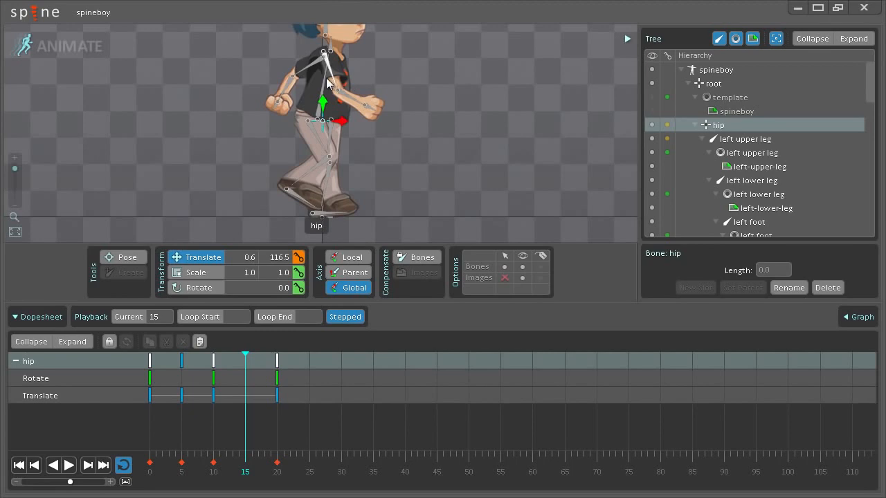
- Rotate the torso upright at frame 15 and tilt the neck and head forward together
click(322, 86)
key(c)
drag(452, 120, 444, 162)
click(321, 90)
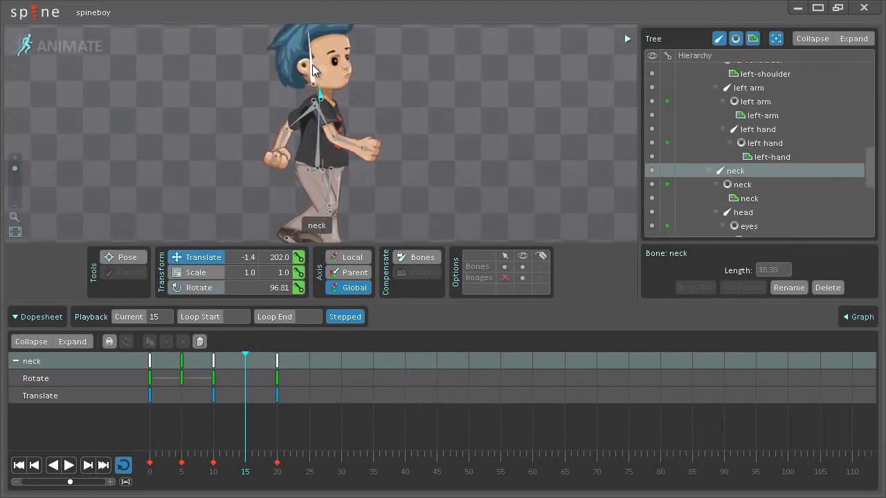
ctrl+click(312, 65)
key(c)
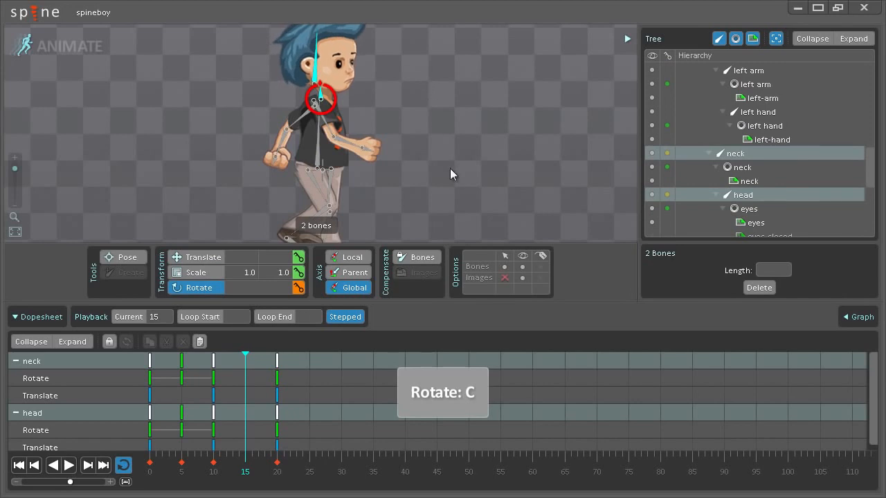
drag(450, 168, 372, 152)
- Shift the right upper leg forward to X about -12.1 and key all edited bones at frame 15
click(317, 142)
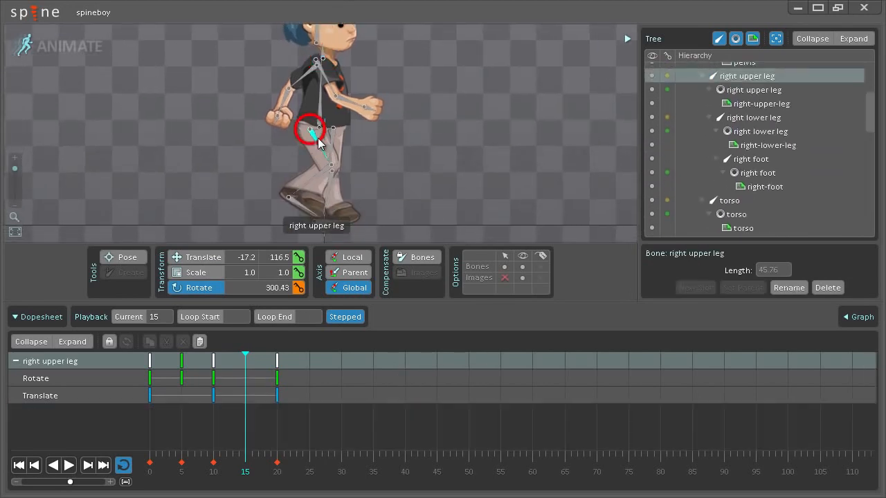
key(v)
drag(330, 134, 333, 135)
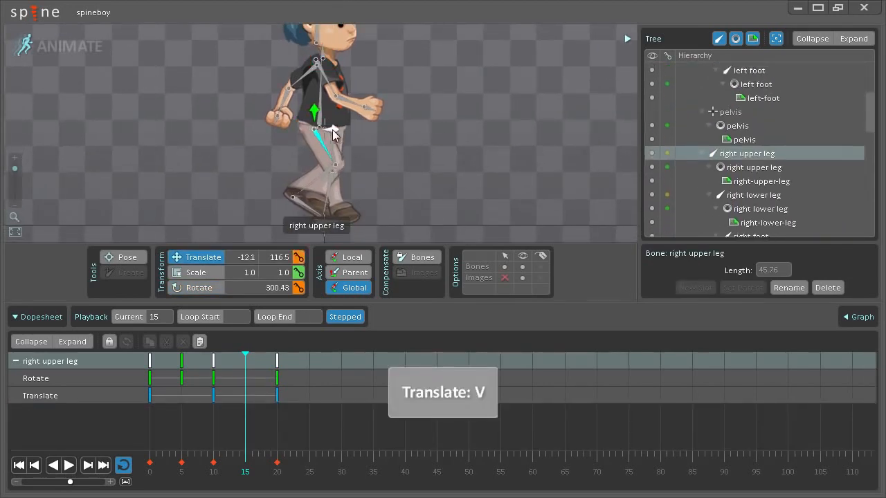
key(k)
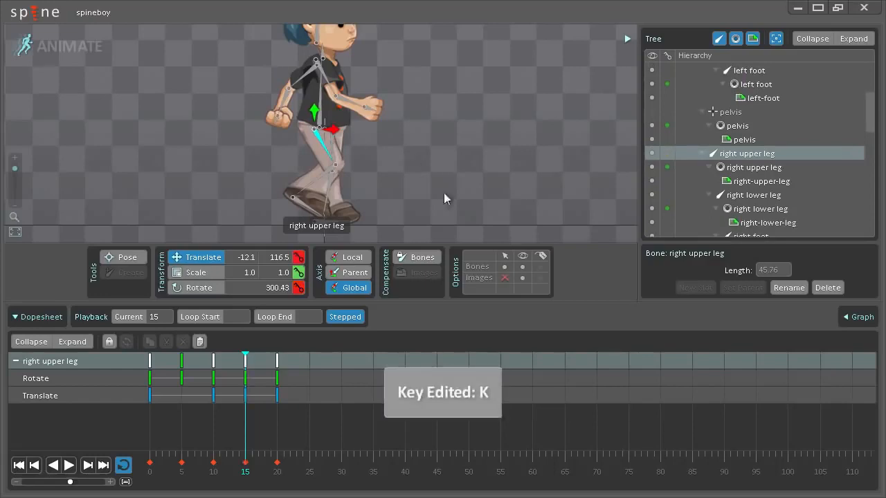
- Preview the walk without stepped playback, return to frame 0 and clear the bone selection
drag(241, 468, 142, 484)
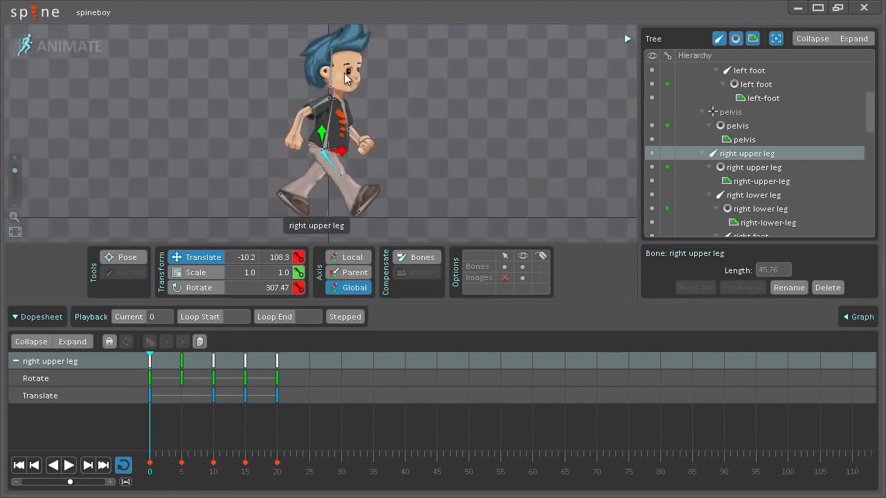
key(c)
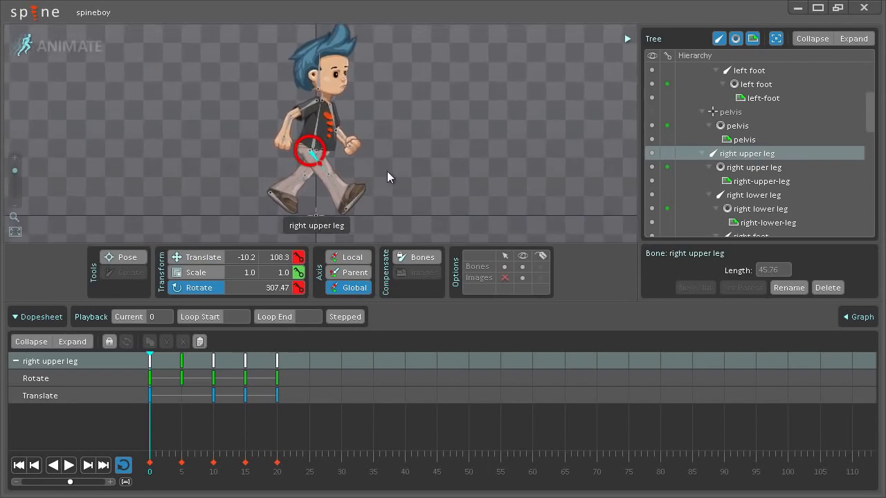
key(space)
scroll(317, 167, up, 3)
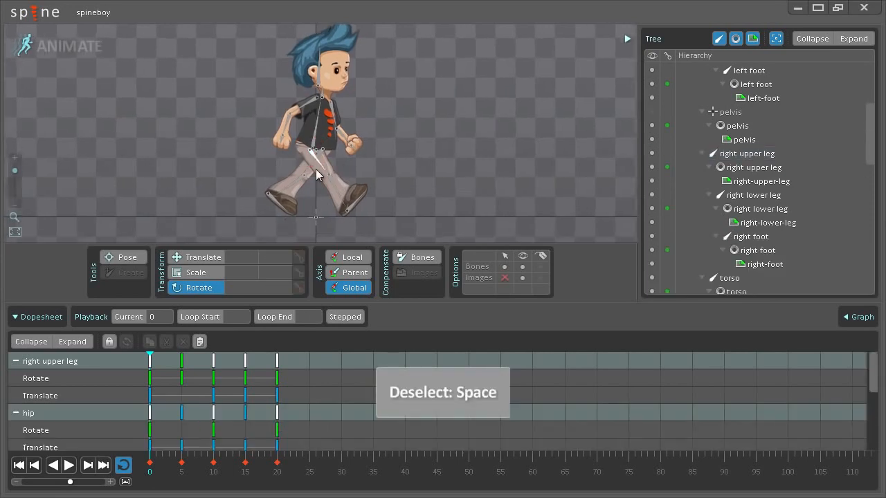
- Change the curve of the hip's Translate key at frame 5 from linear to Bezier in the graph
click(316, 148)
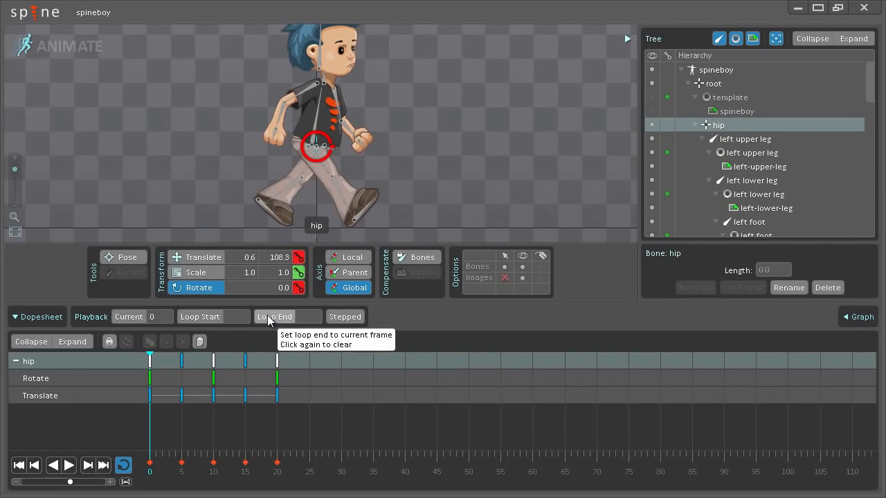
drag(154, 474, 183, 474)
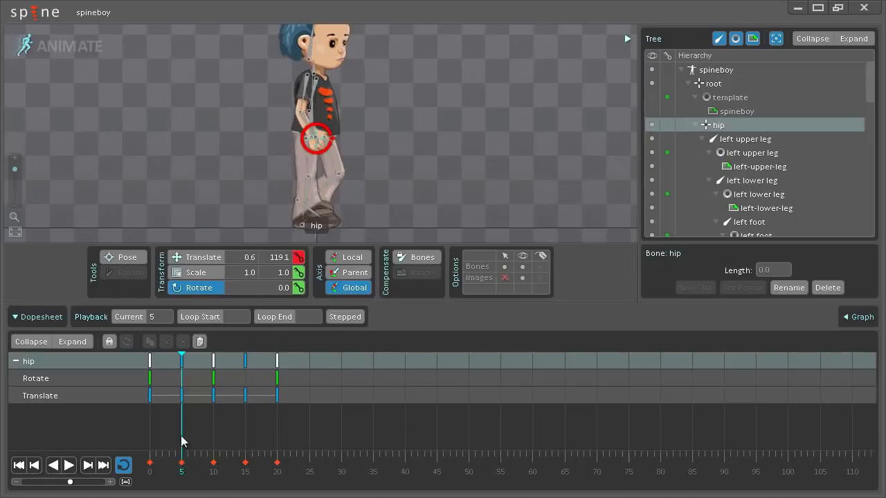
click(181, 397)
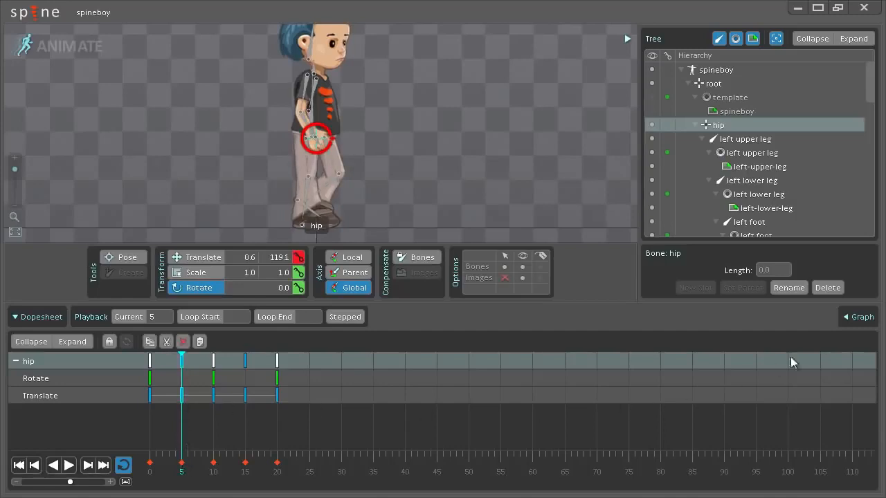
click(856, 317)
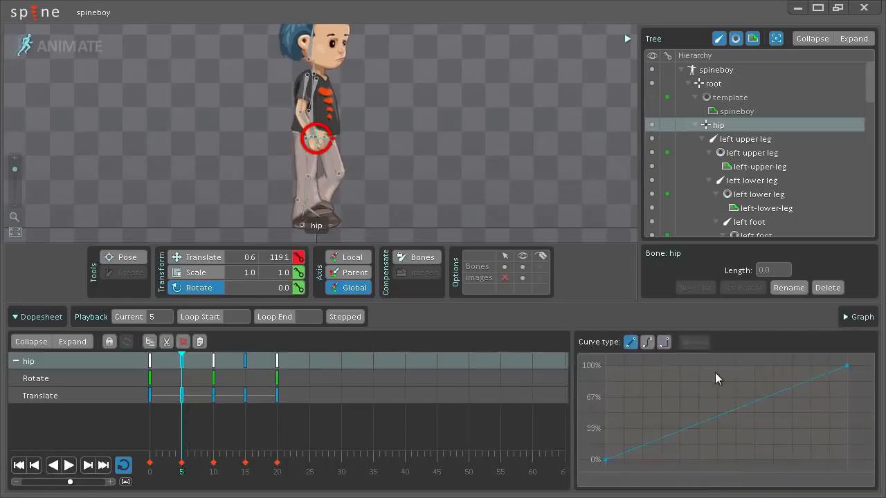
click(647, 343)
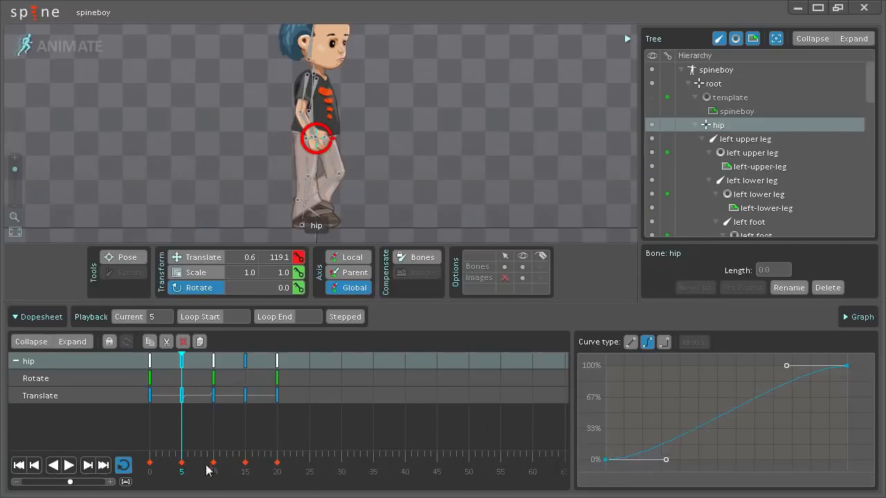
- Shape the hip's frame 5 curve to start slowly by lengthening its start handle and shortening its end handle
drag(187, 473, 213, 472)
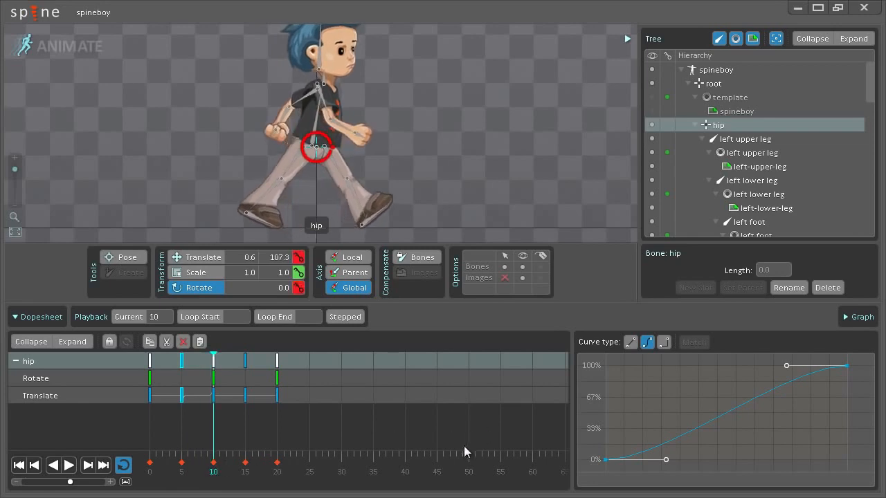
drag(666, 460, 743, 460)
drag(790, 367, 818, 374)
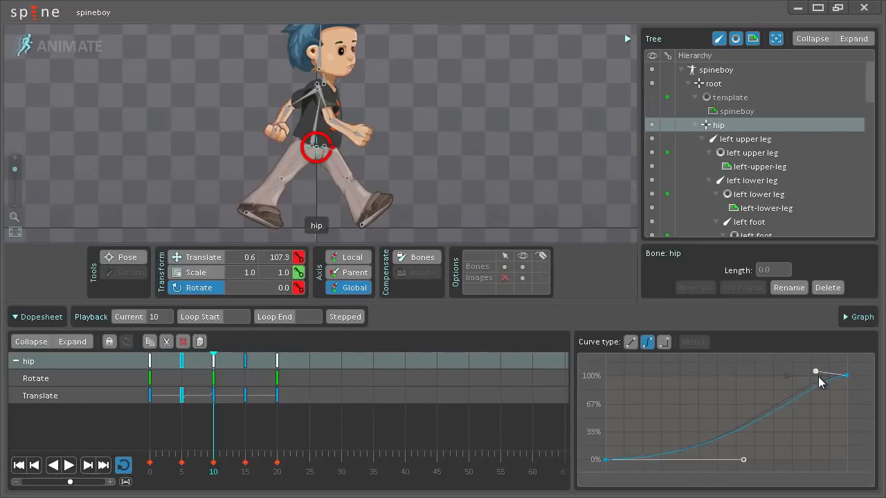
- Match the curve of the hip's Translate key at frame 15 to the frame 5 key and scrub to check the motion
drag(211, 469, 252, 485)
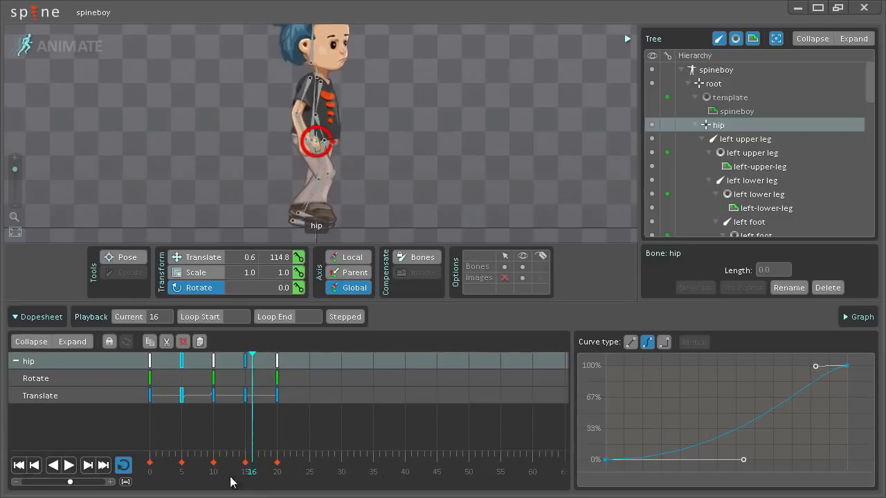
click(249, 397)
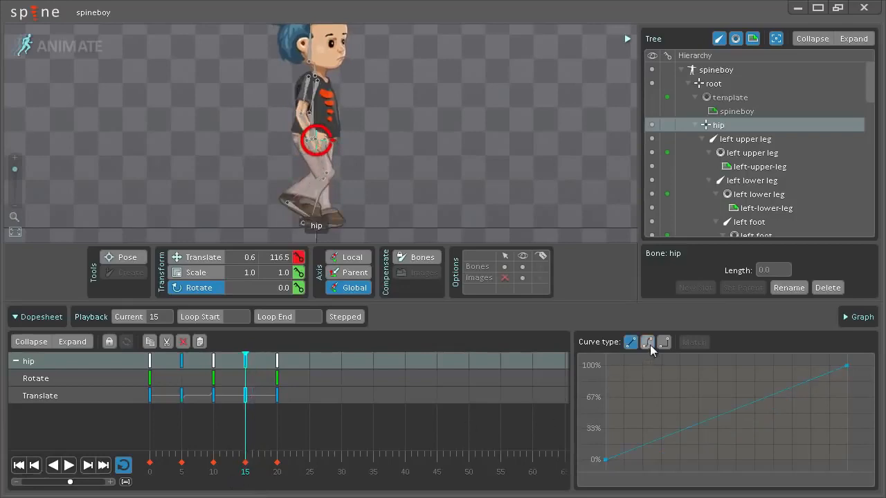
click(182, 399)
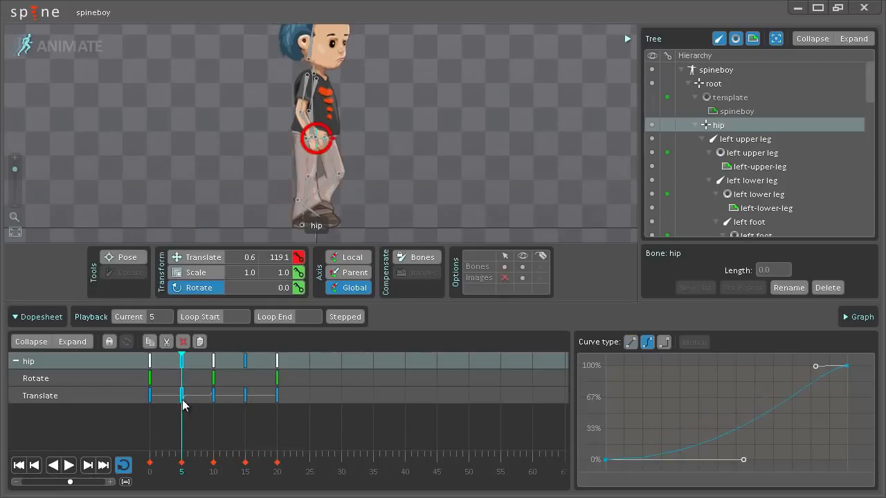
ctrl+click(247, 397)
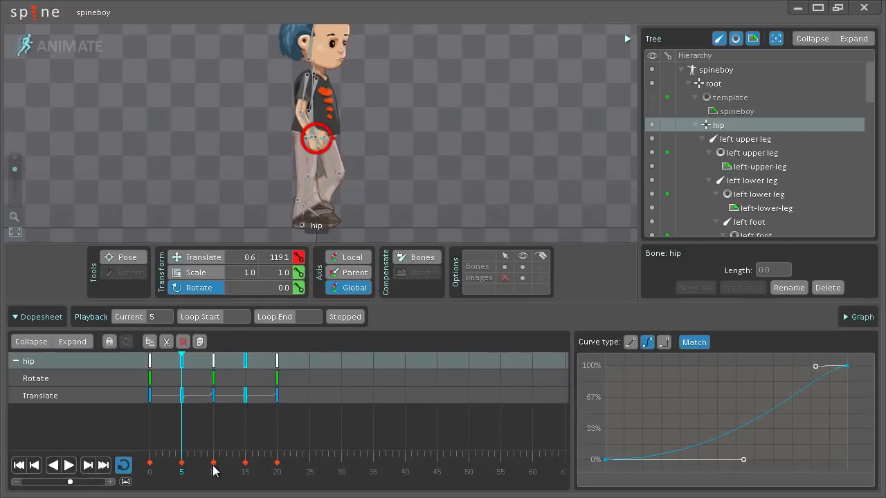
mouse_move(178, 473)
mouse_down()
mouse_move(151, 475)
mouse_move(289, 484)
mouse_move(174, 486)
mouse_up()
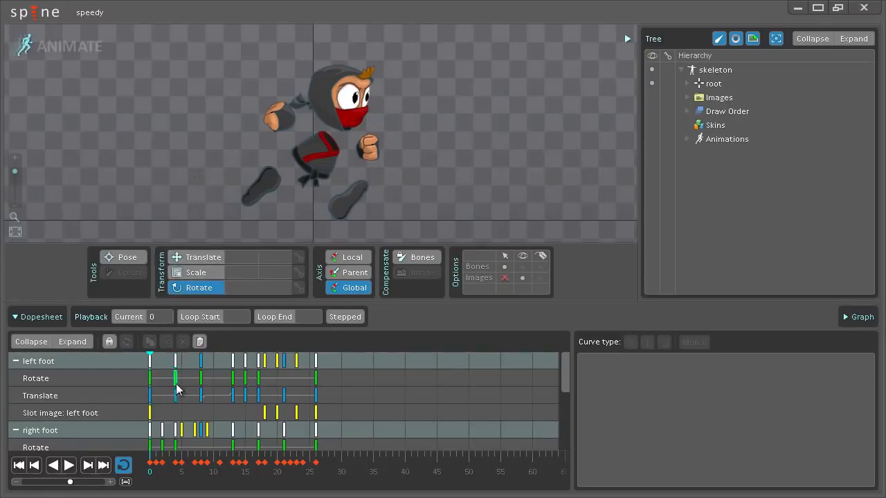
- Select the left foot bone at frame 0 and expand its slot to examine the attached foot images
mouse_move(152, 477)
mouse_down()
mouse_move(406, 491)
mouse_move(157, 483)
mouse_up()
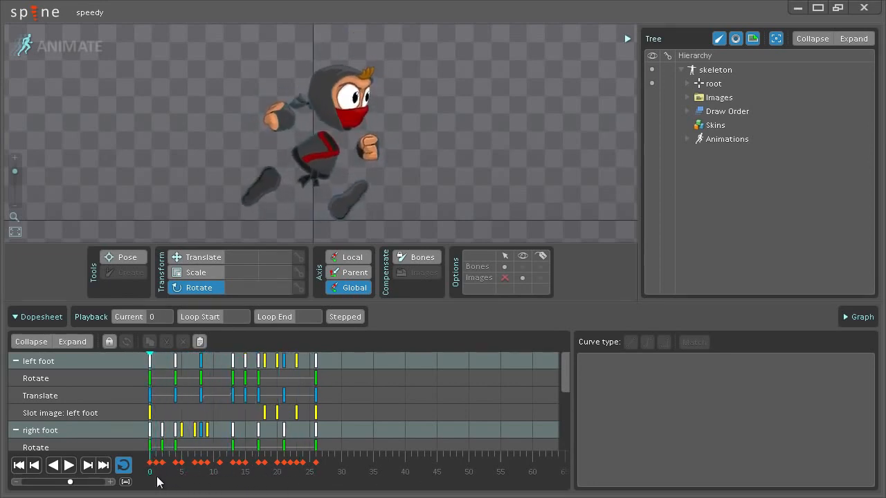
click(263, 186)
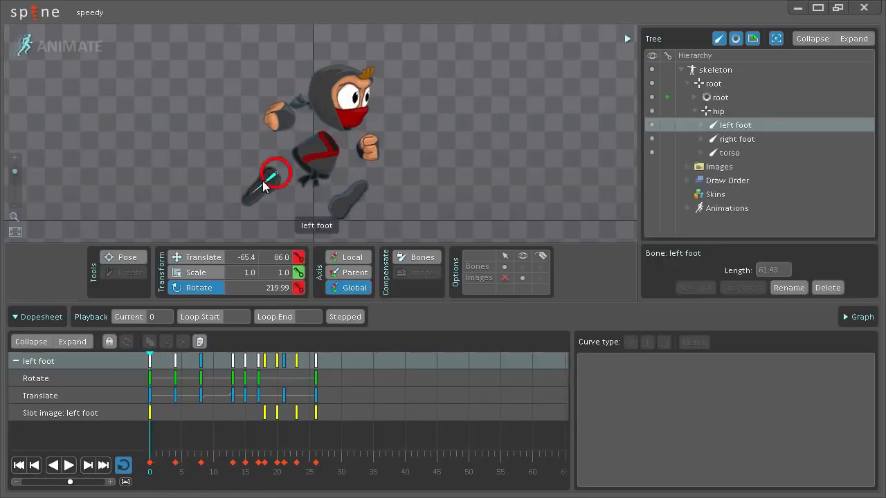
click(702, 125)
click(708, 140)
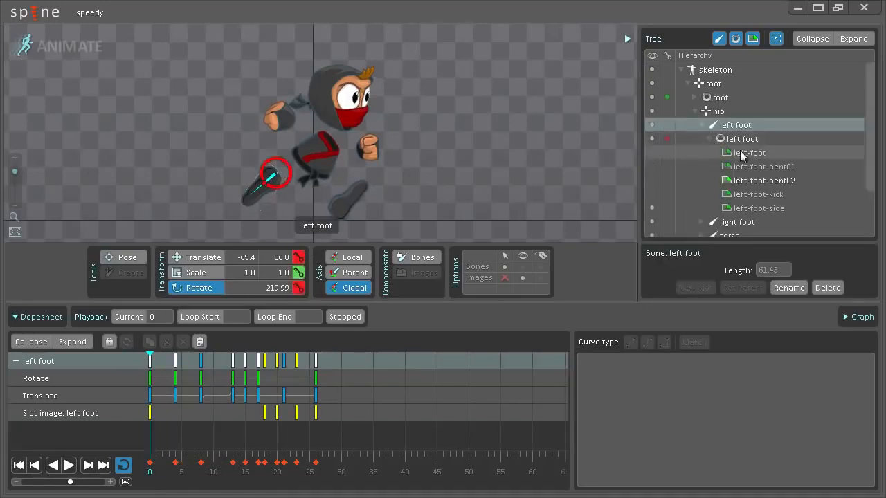
scroll(754, 148, down, 3)
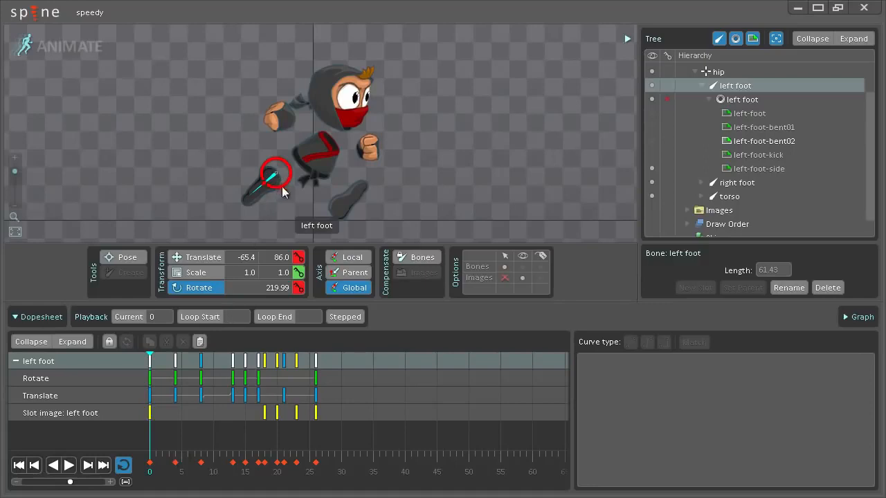
- Show the left-foot-bent01 image in the left foot slot at frame 4 and key the change
click(176, 478)
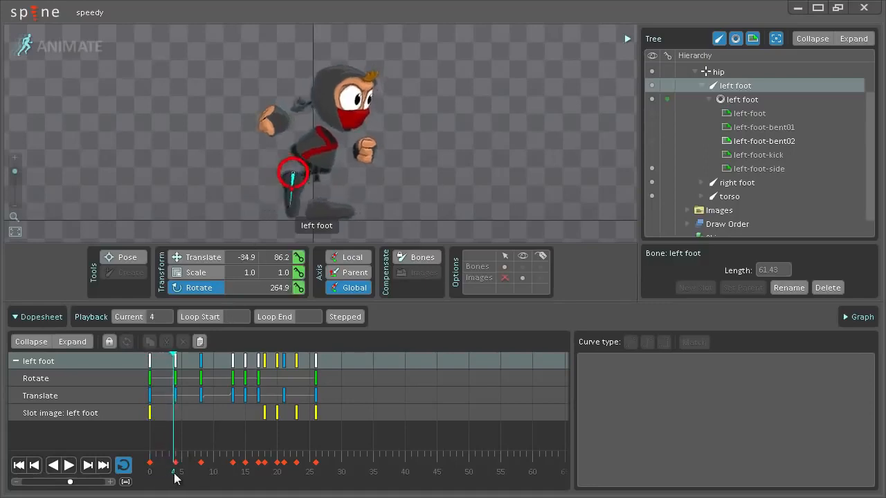
drag(175, 476, 183, 479)
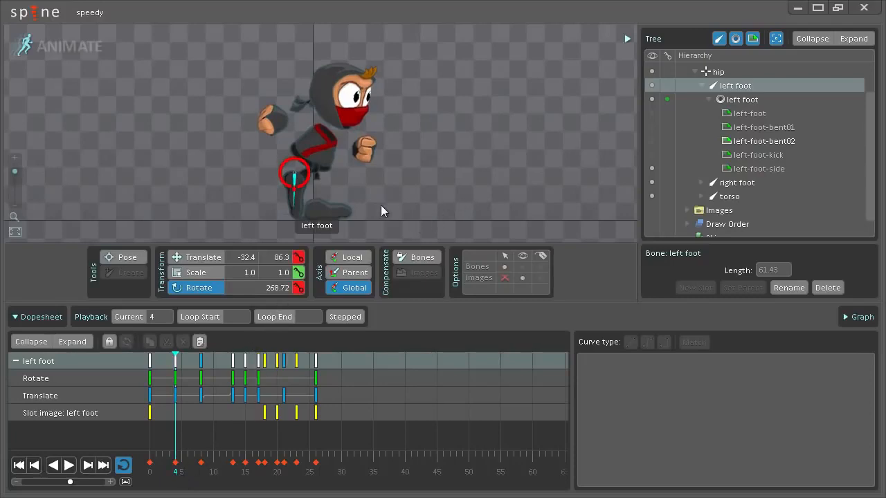
scroll(283, 201, up, 6)
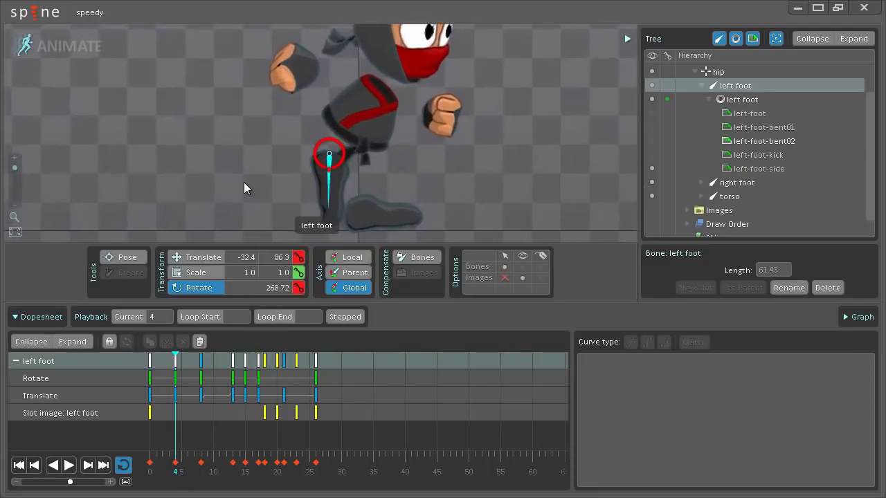
drag(265, 120, 240, 131)
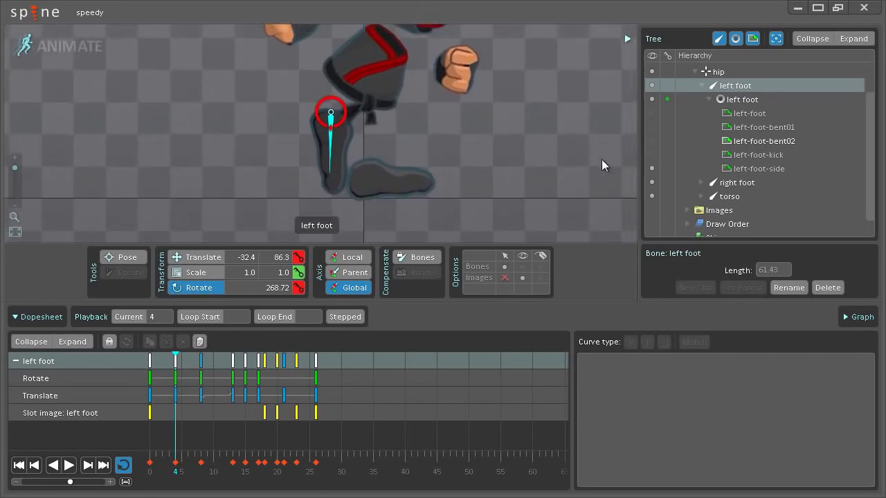
click(652, 128)
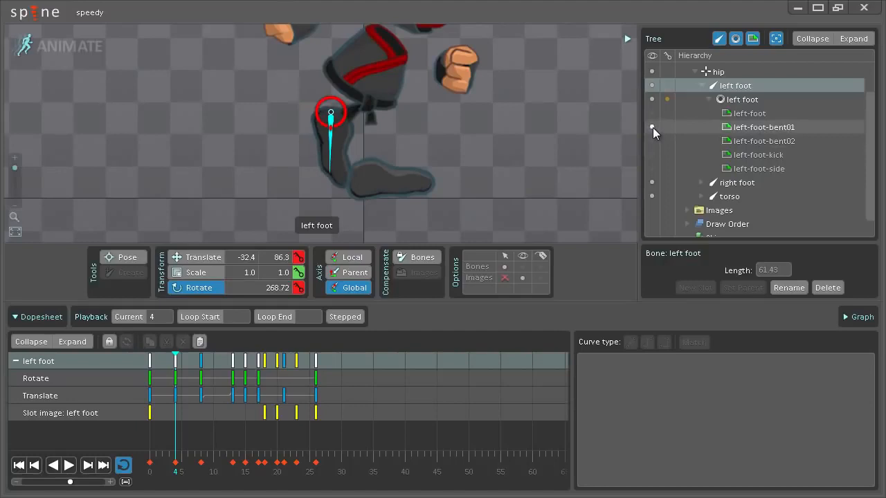
click(667, 99)
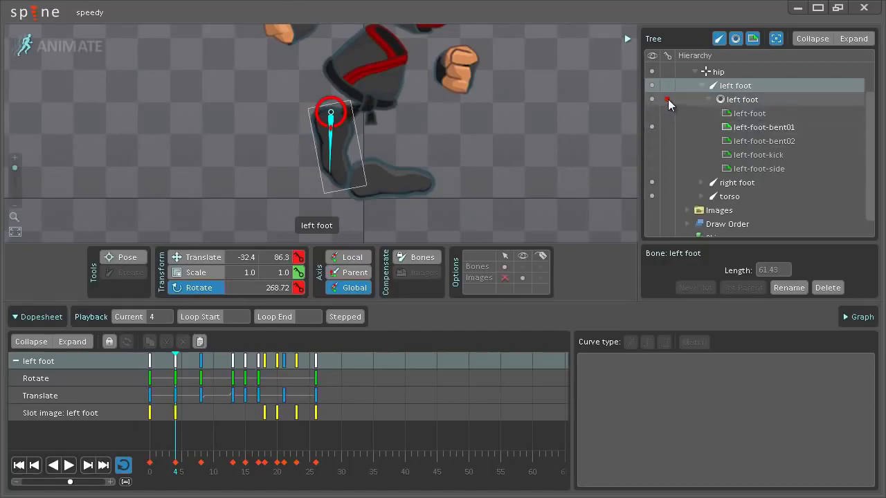
- Scrub past the image swap, delete the left foot's slot image key at frame 4 and return to frame 0
drag(172, 461, 195, 462)
click(174, 413)
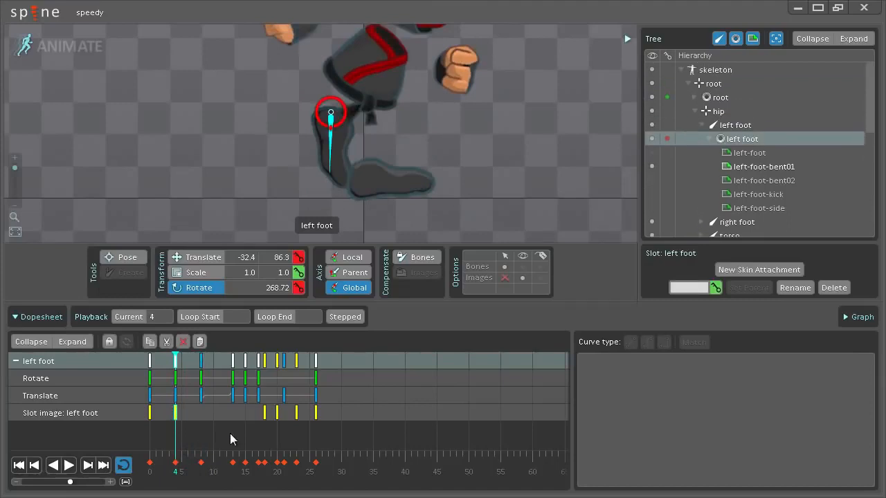
click(181, 341)
click(149, 465)
drag(147, 466, 132, 468)
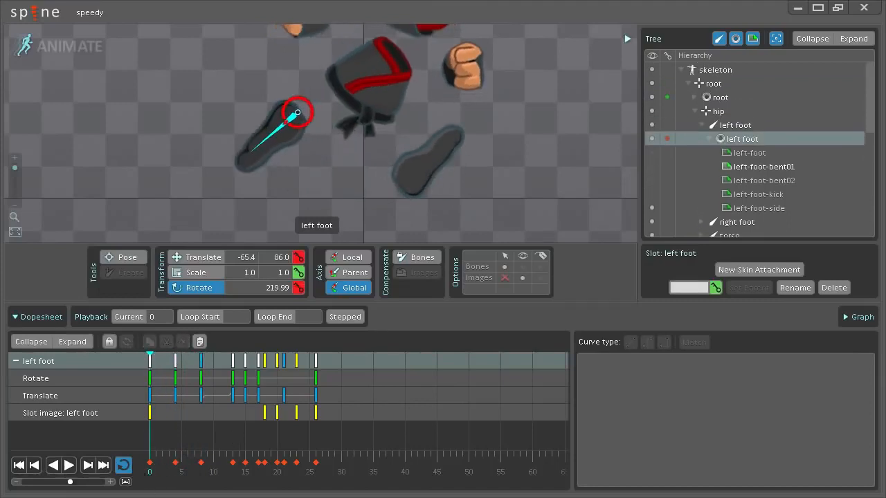
- Play the run animation with nothing selected and the dopesheet collapsed, and stop playback
scroll(391, 92, down, 4)
click(68, 465)
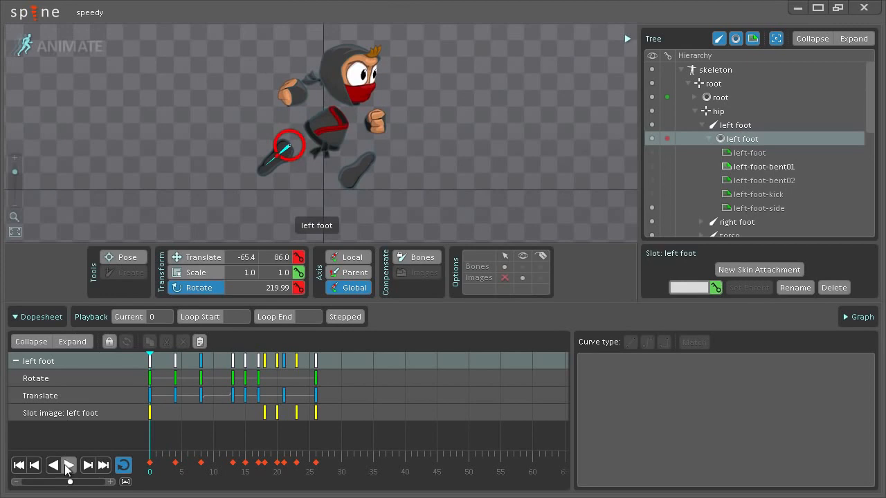
key(space)
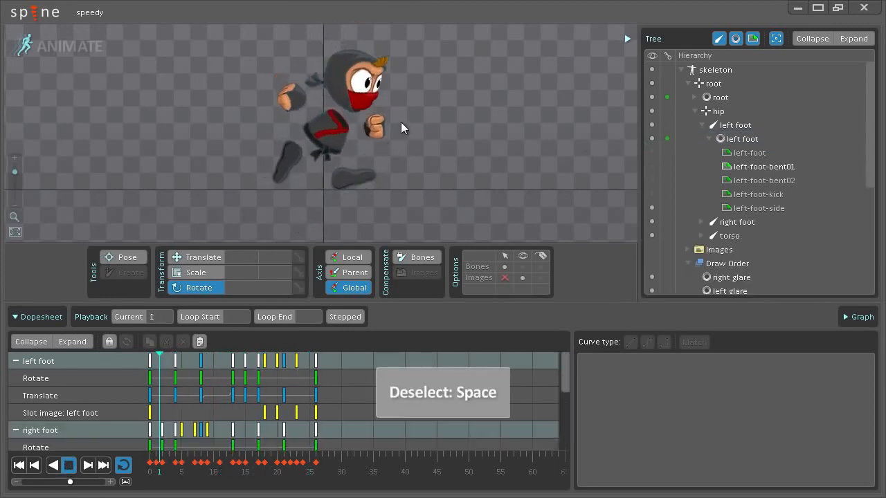
click(29, 322)
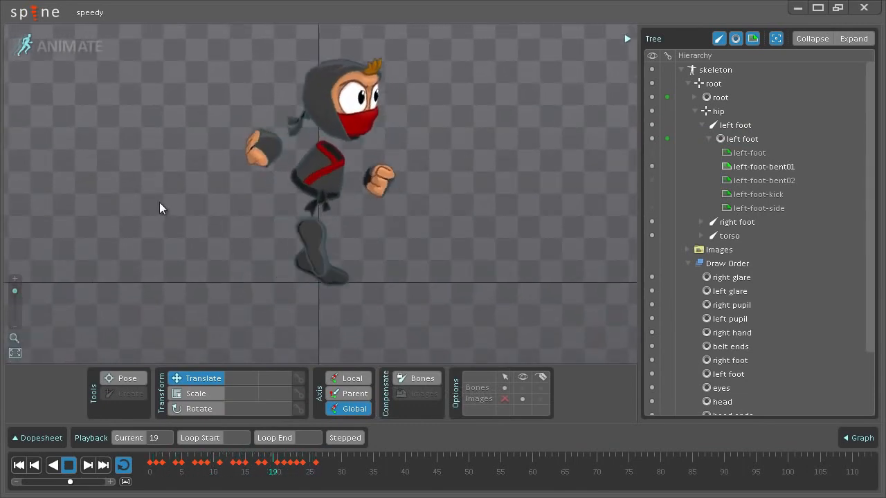
click(69, 465)
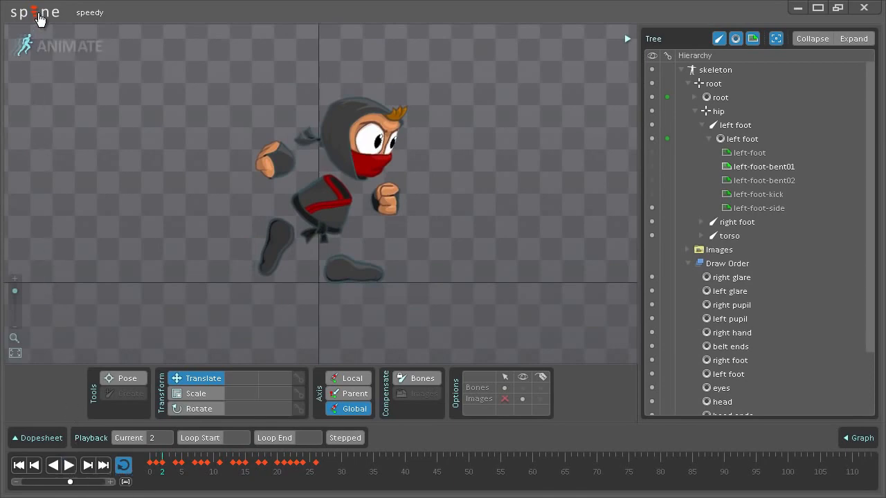
- Open dragon.project from the dragon folder in the Spine examples and switch to Animate mode
click(36, 13)
click(42, 47)
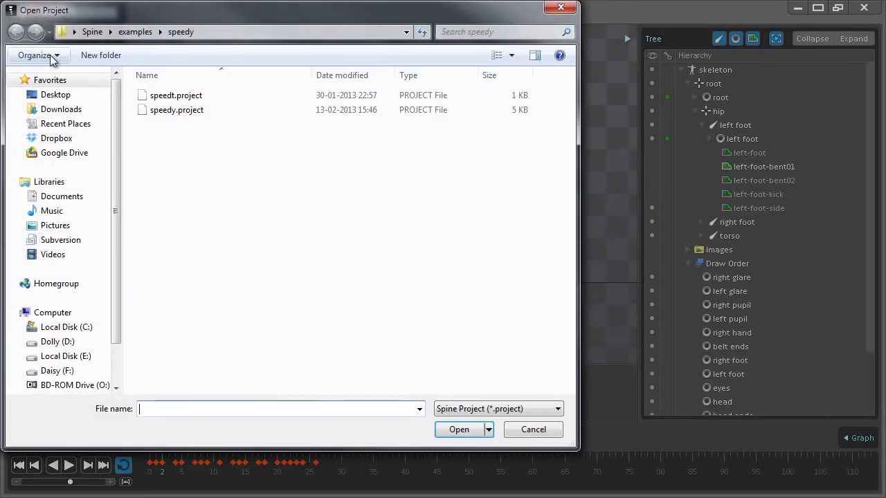
click(135, 31)
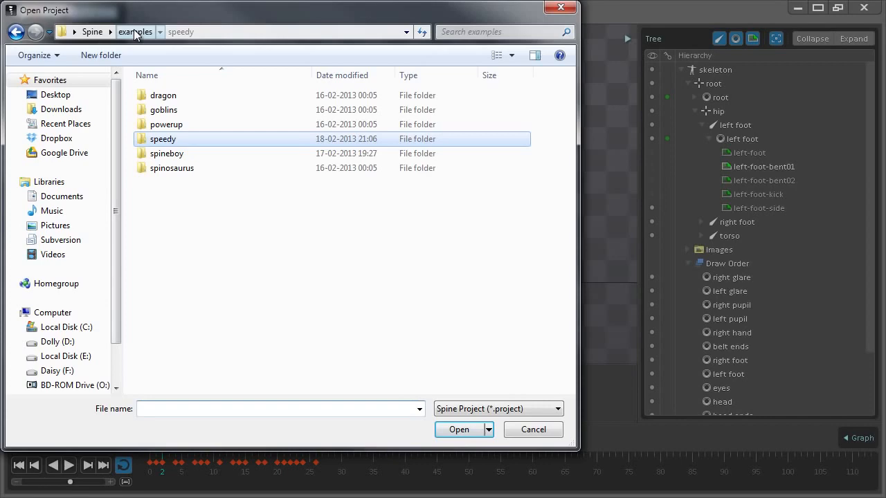
double_click(162, 98)
click(169, 96)
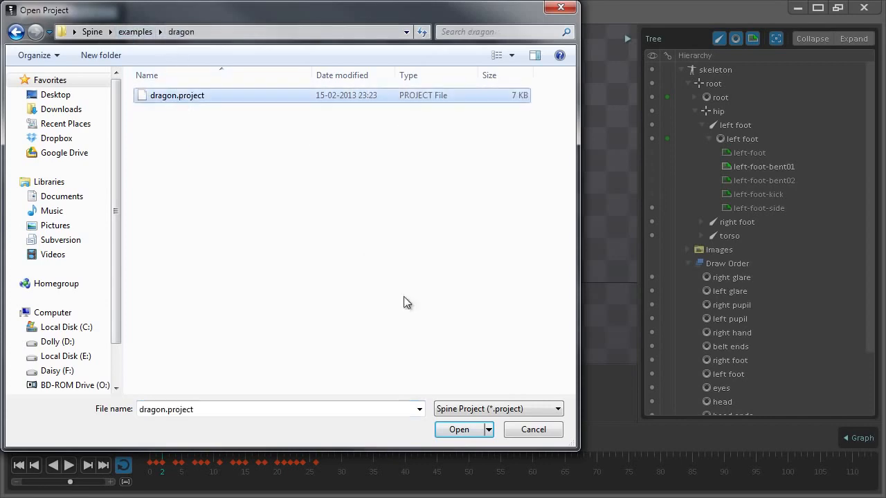
click(459, 429)
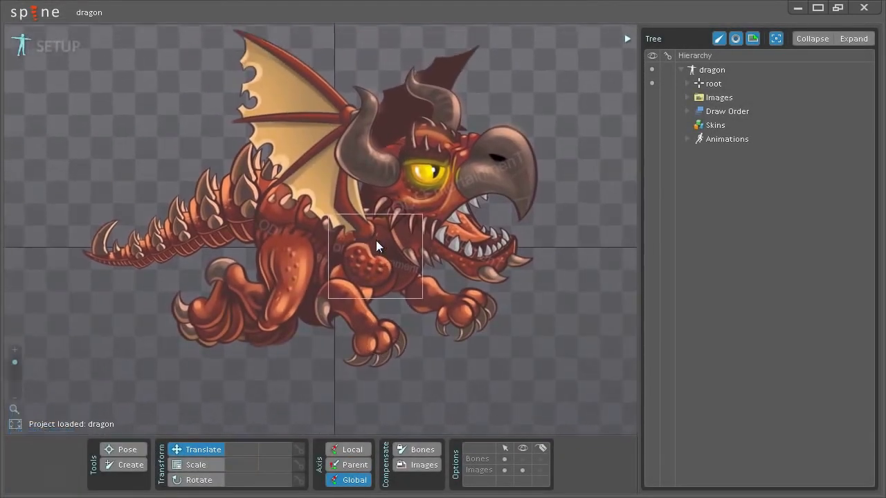
click(40, 57)
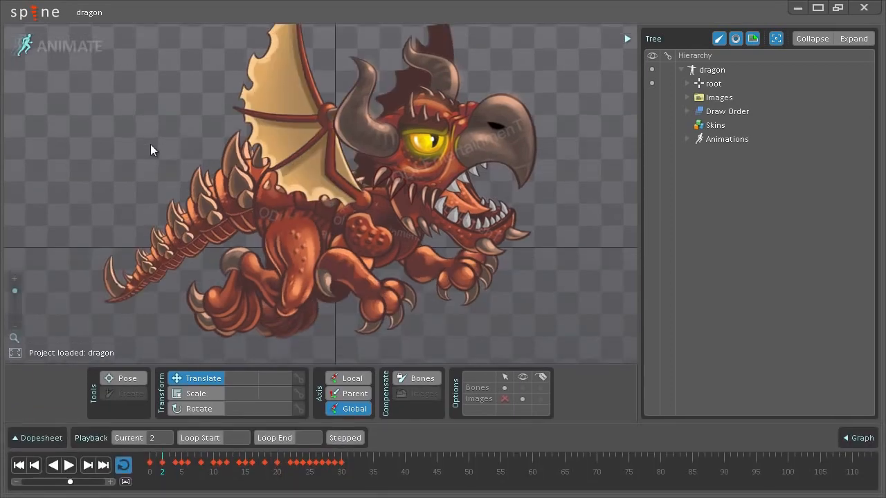
- Scrub to frame 25, expand the R_wing bone's slot and scrub back to frame 19 to examine the wing image swaps
drag(157, 479, 310, 483)
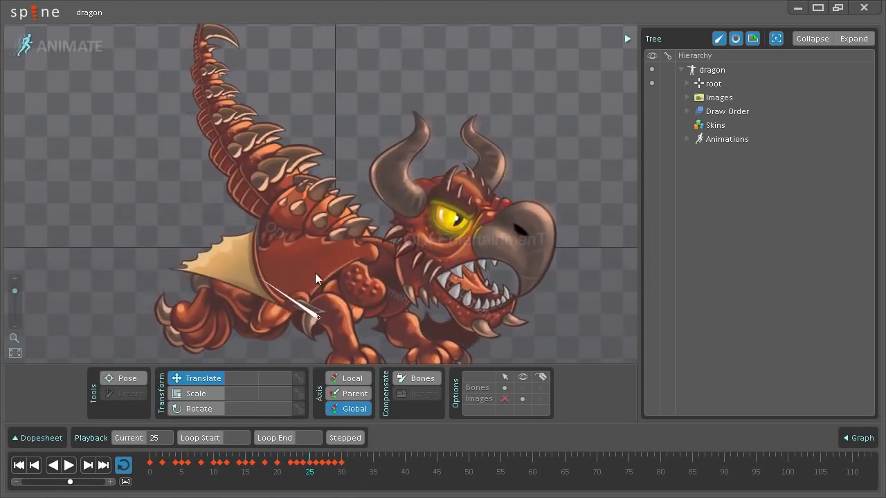
click(367, 246)
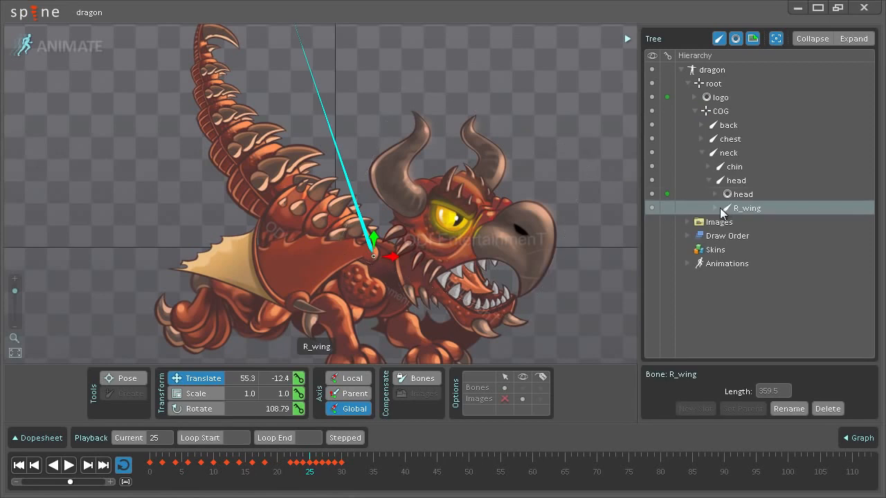
click(715, 208)
click(722, 222)
scroll(768, 234, down, 4)
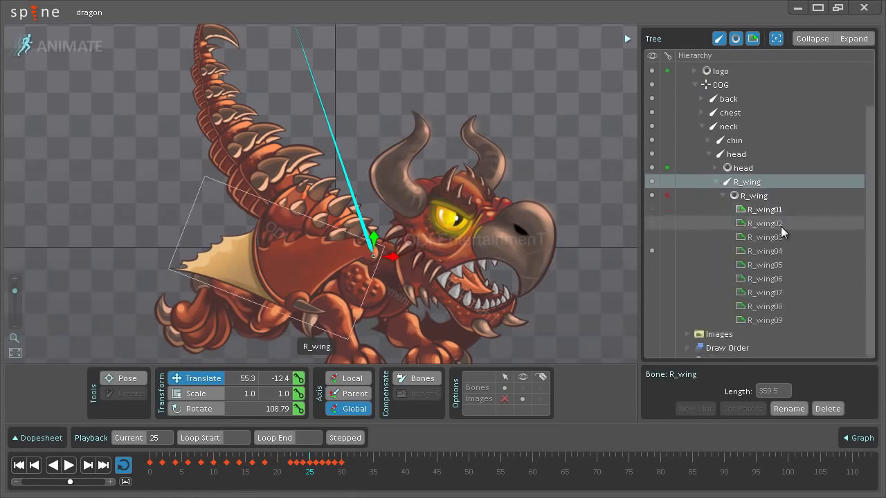
drag(310, 473, 266, 478)
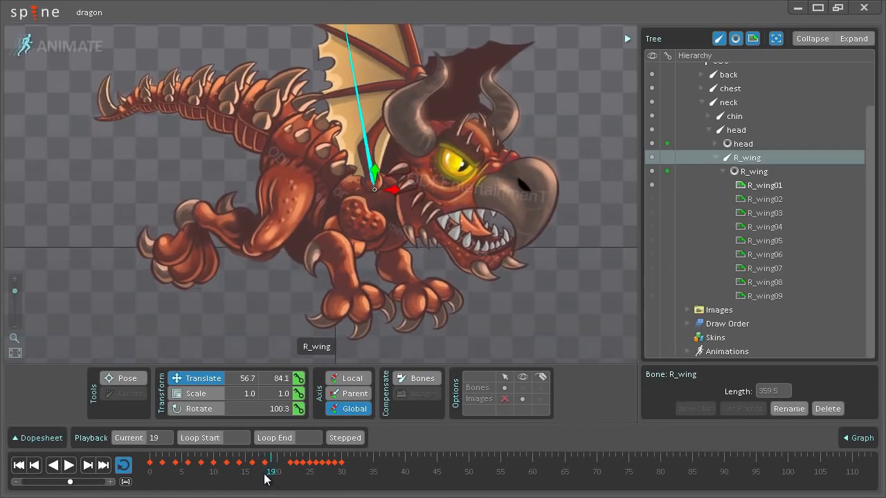